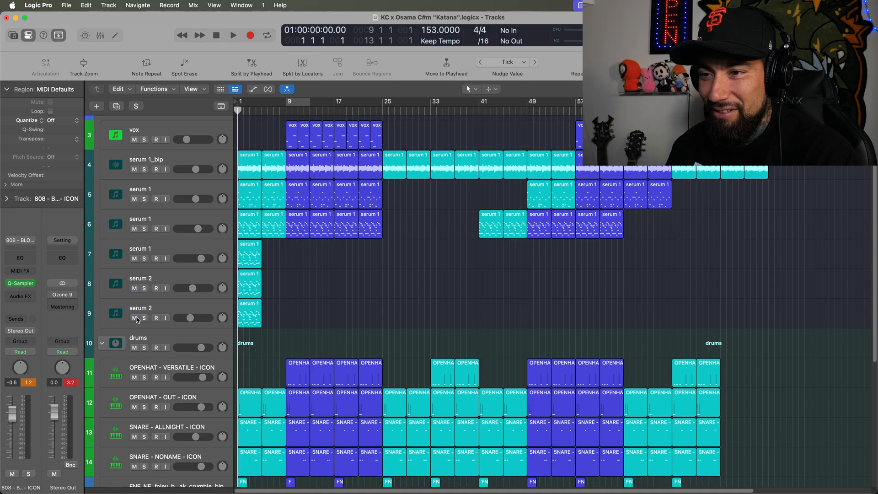
# Step: Solo the serum 1 track on track 7 and open its region in the Piano Roll
pyautogui.click(145, 257)
pyautogui.click(180, 249)
pyautogui.doubleClick(245, 258)
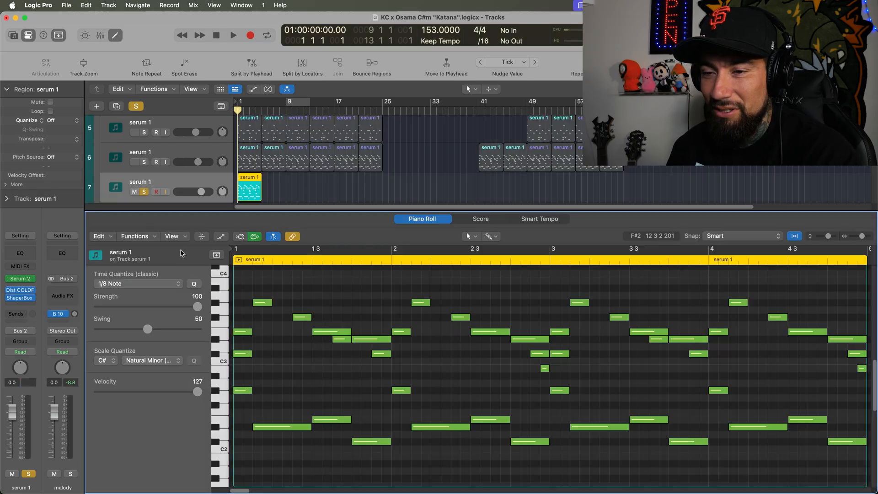
# Step: Bypass Dist COLDFIRE and ShaperBox on the soloed serum 1 track and play the dry melody
pyautogui.click(11, 291)
pyautogui.click(11, 294)
pyautogui.click(10, 299)
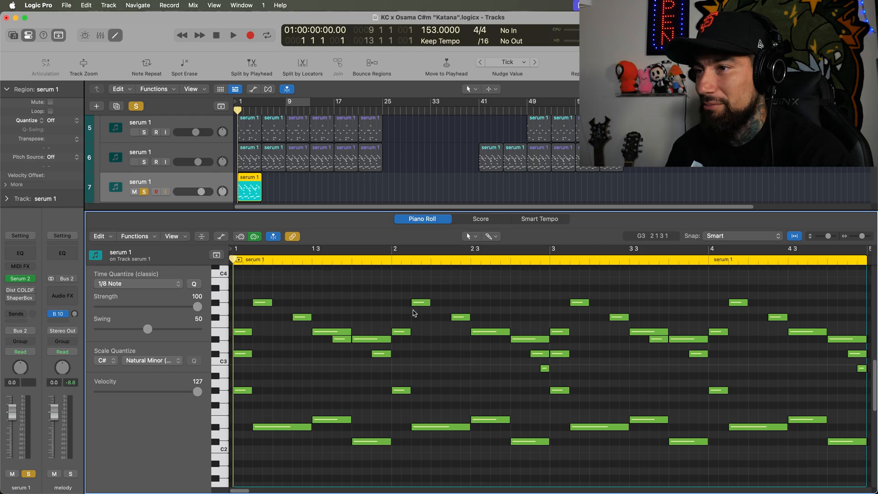
pyautogui.press('space')
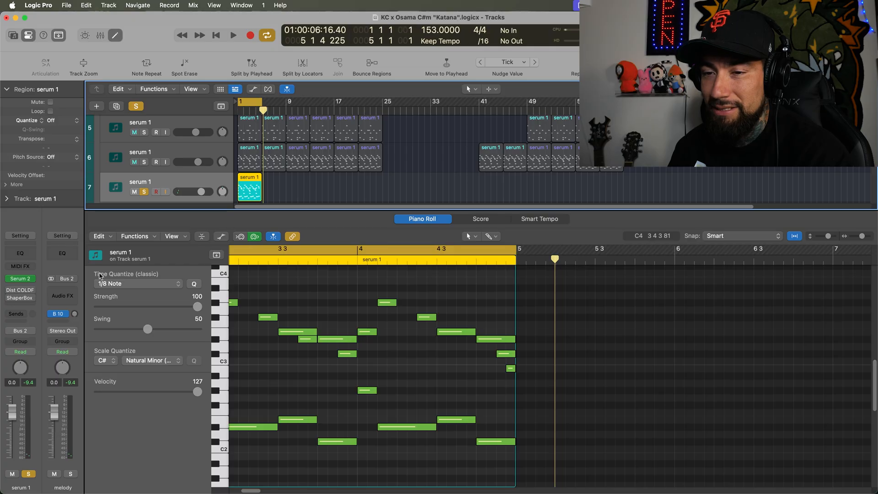
# Step: Inspect the Dist COLDFIRE settings on serum 1 and play the melody with ShaperBox 3's filter curve open
pyautogui.click(19, 291)
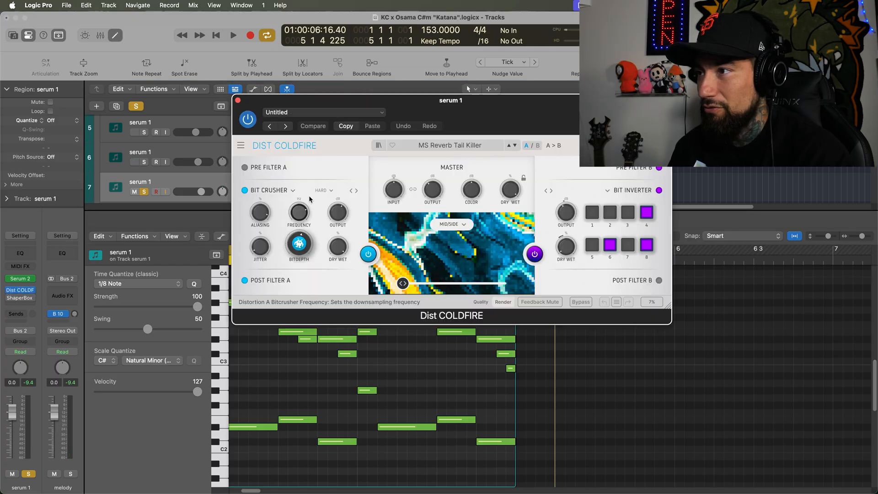
pyautogui.click(238, 100)
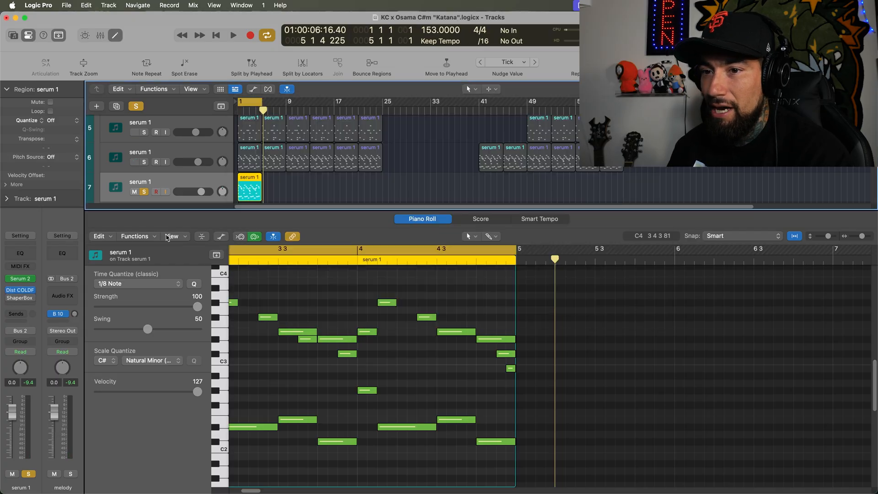
pyautogui.click(15, 300)
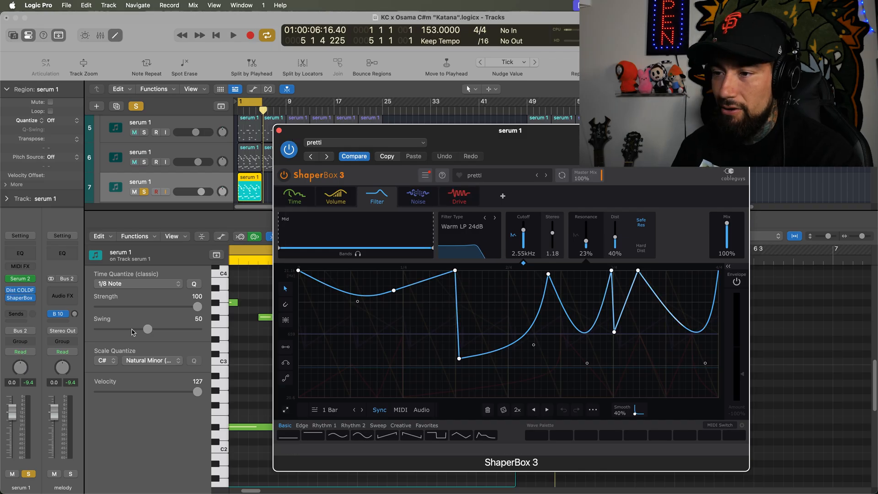
pyautogui.press('space')
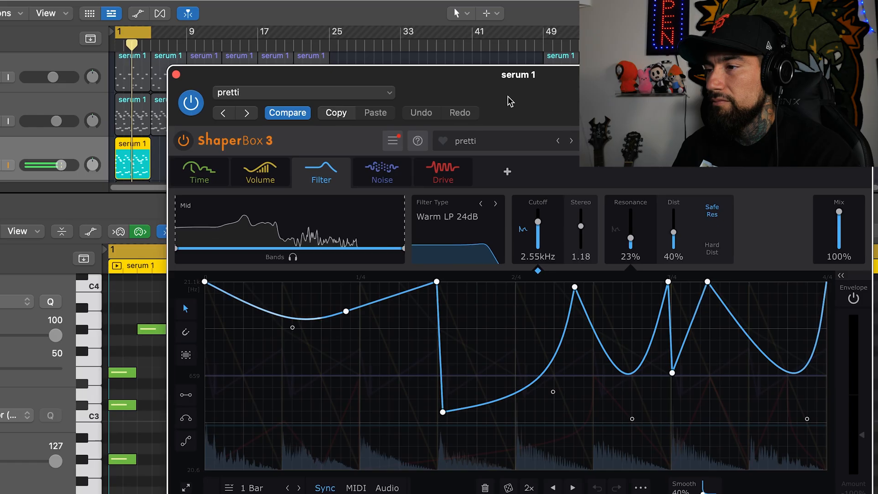
pyautogui.moveTo(517, 95); pyautogui.dragTo(508, 87)
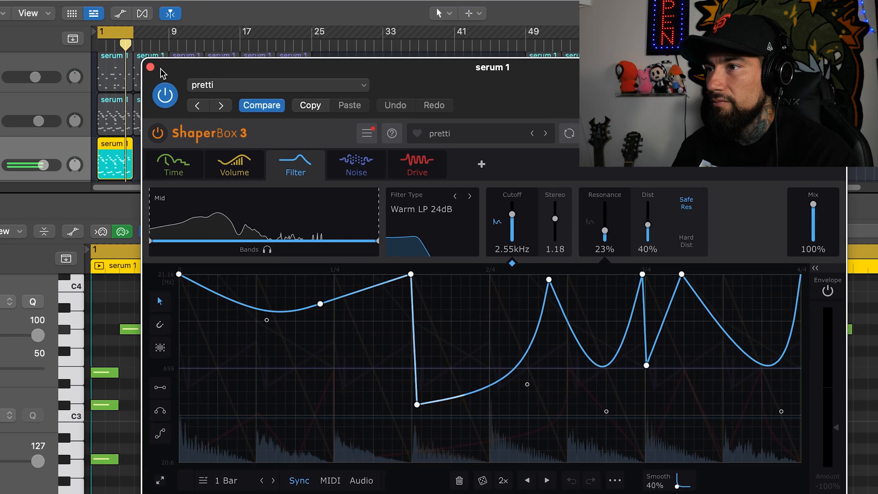
pyautogui.click(147, 67)
pyautogui.press('space')
pyautogui.press('p')
# Step: Solo the serum 2 track on track 8 instead of track 7 and open its region in the Piano Roll
pyautogui.click(145, 222)
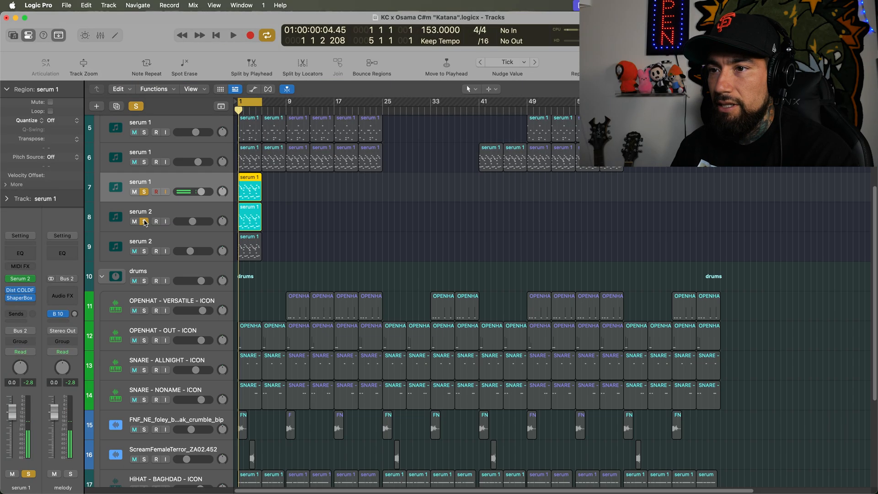
pyautogui.click(143, 194)
pyautogui.click(136, 227)
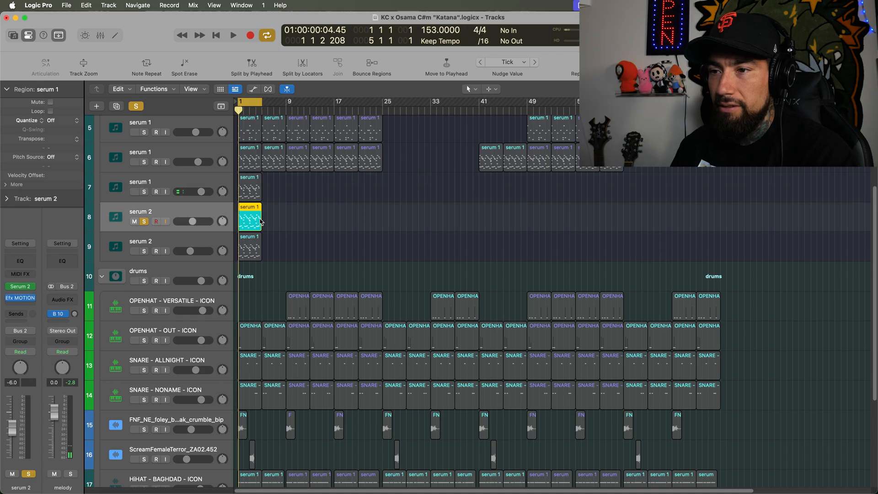
pyautogui.doubleClick(253, 221)
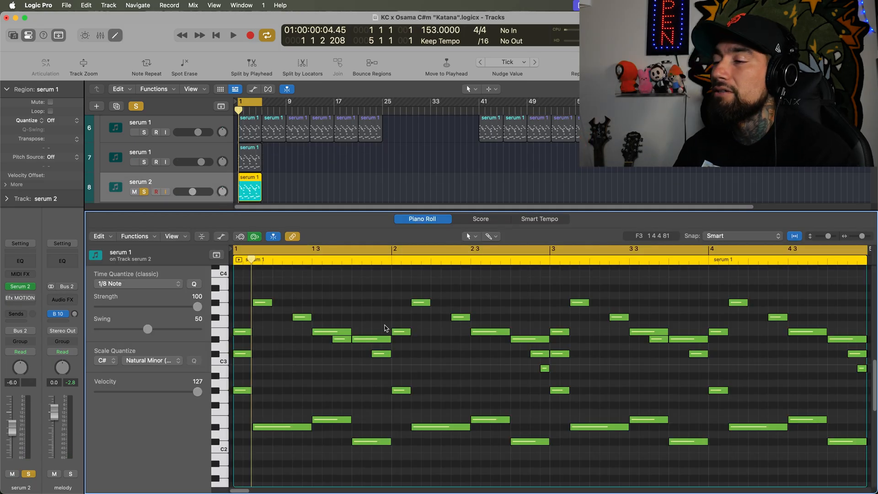
# Step: Play the dry serum 2 melody on track 8 and examine its Efx MOTIONS beat repeat and effect settings
pyautogui.press('space')
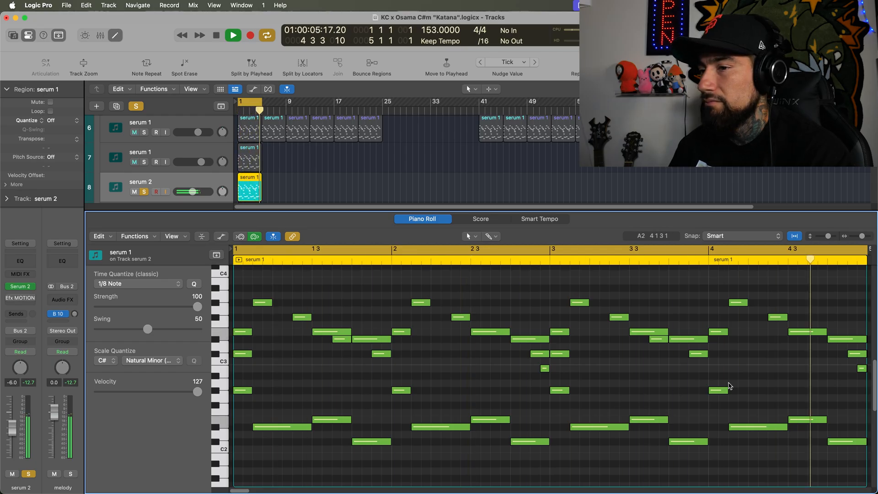
pyautogui.press('space')
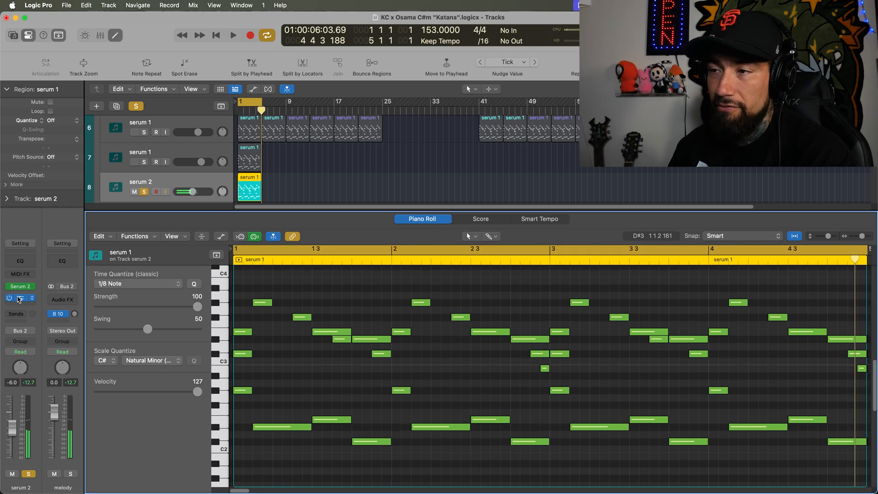
pyautogui.click(21, 298)
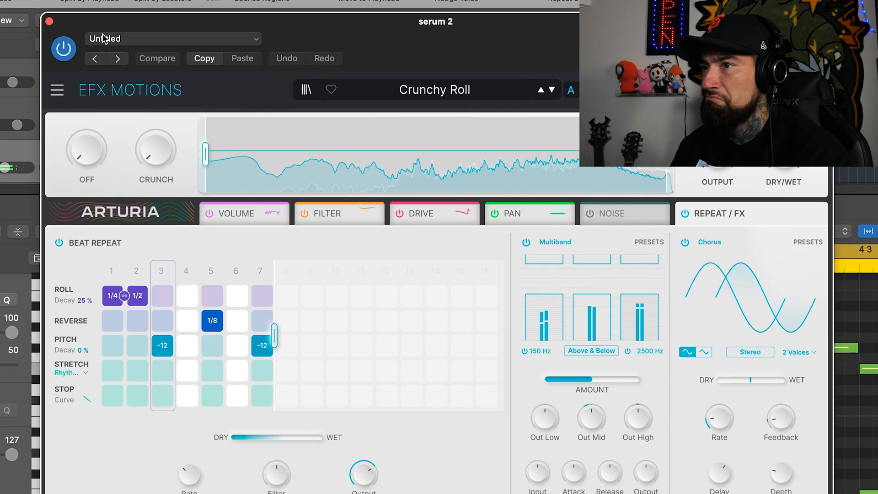
pyautogui.click(55, 25)
pyautogui.press('e')
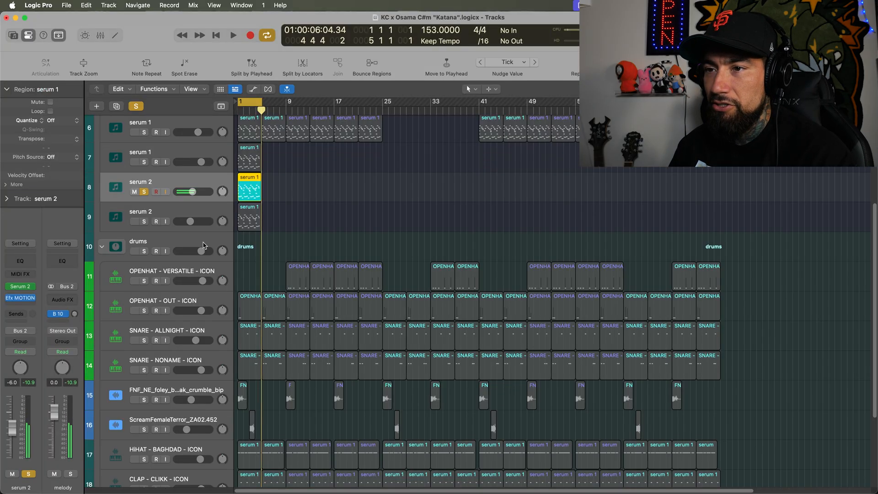
# Step: Solo the serum 2 track on track 9 instead of track 8 and play it with the Serum 2 instrument open
pyautogui.click(135, 192)
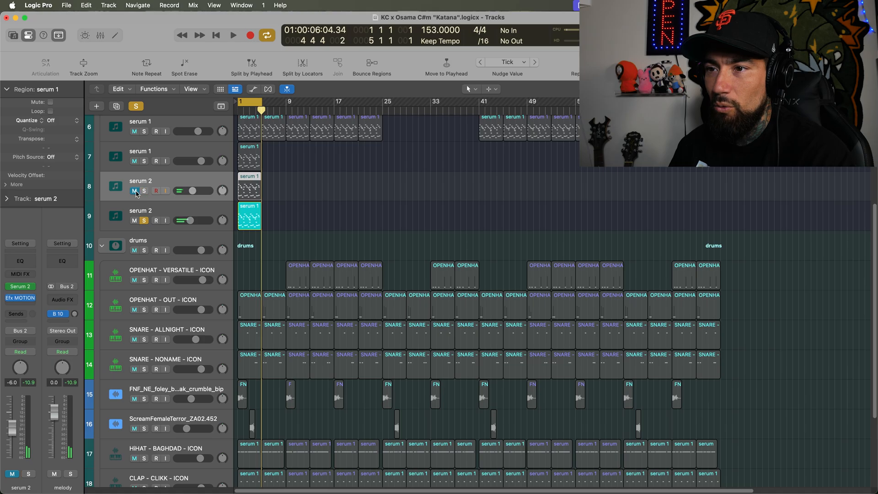
pyautogui.click(173, 208)
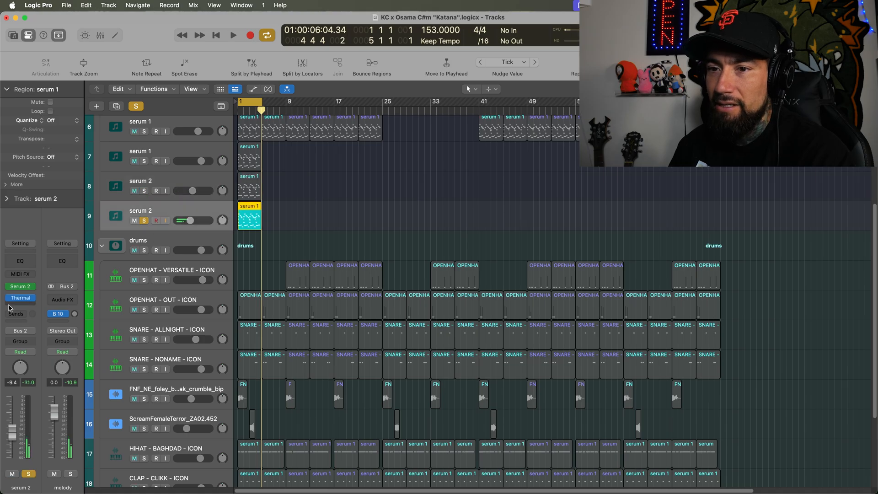
pyautogui.click(22, 287)
pyautogui.press('space')
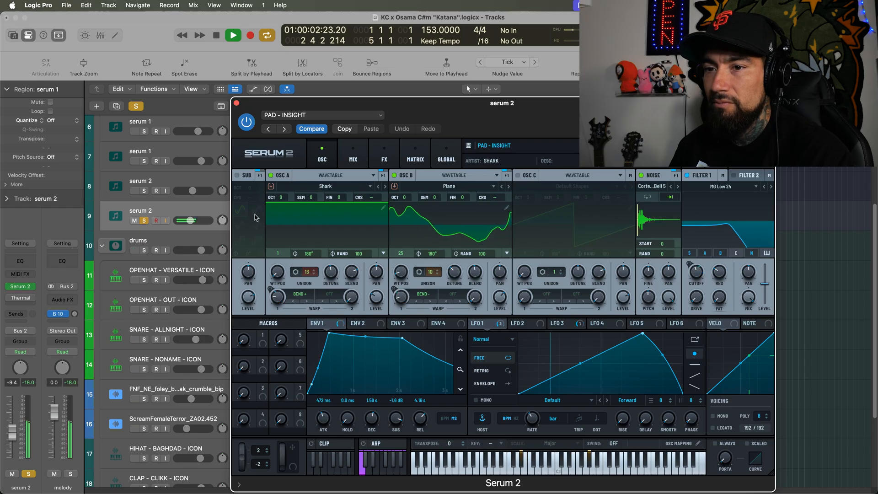
pyautogui.moveTo(12, 301)
pyautogui.press('space')
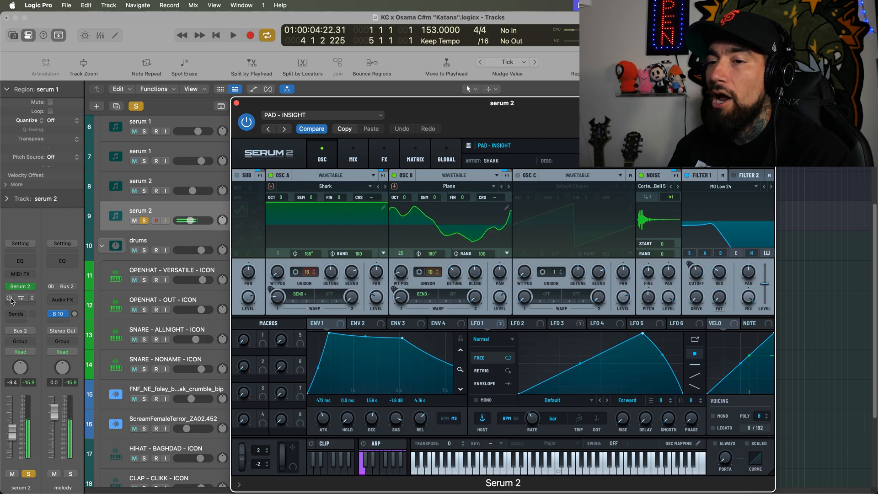
# Step: Enable Thermal on the track 9 serum 2 sound and browse its preset categories
pyautogui.click(11, 299)
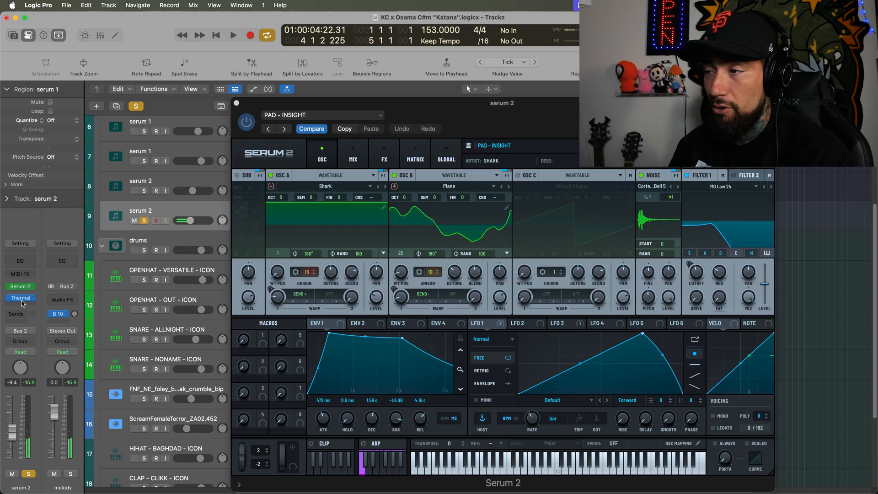
pyautogui.click(20, 299)
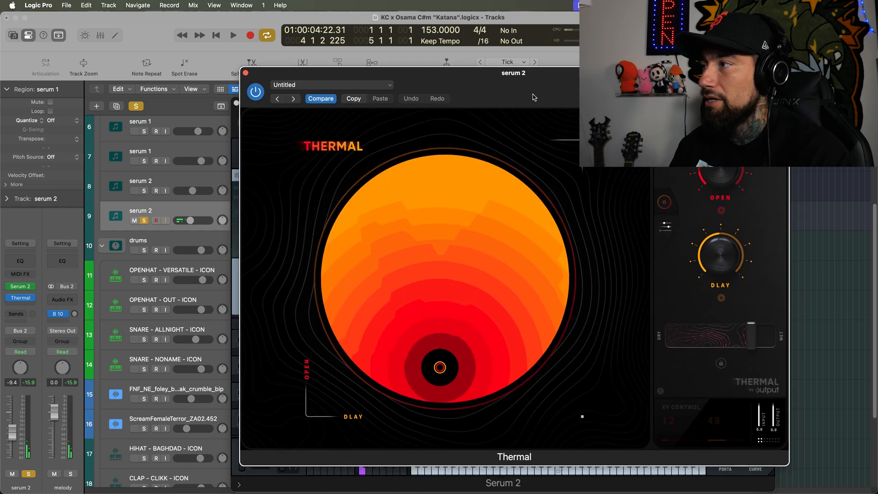
pyautogui.click(713, 125)
pyautogui.scroll(-6, 359, 318)
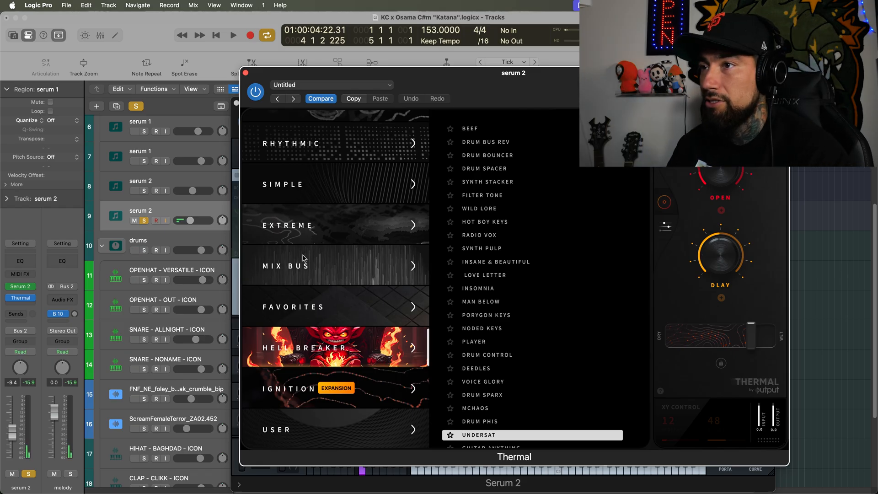
pyautogui.click(246, 73)
# Step: Play track 9 through Thermal with its advanced stage and modulation view open, and close the Thermal and Serum 2 windows
pyautogui.press('space')
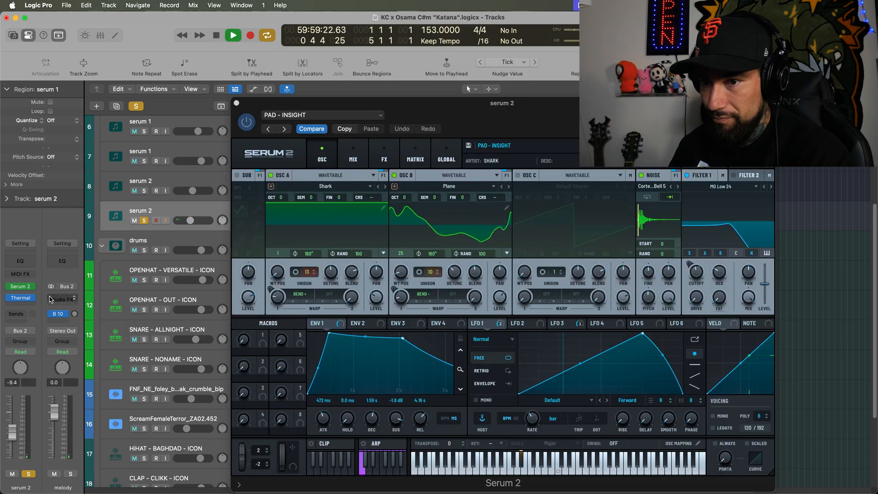
pyautogui.click(20, 298)
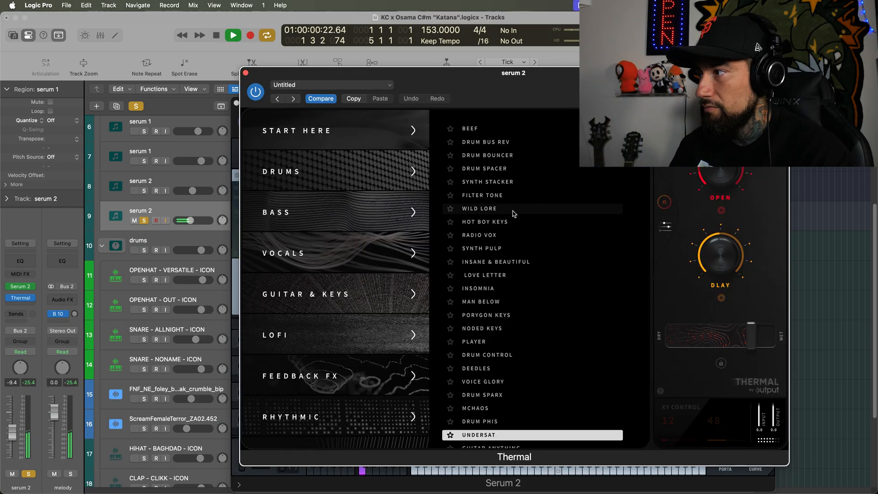
pyautogui.click(667, 226)
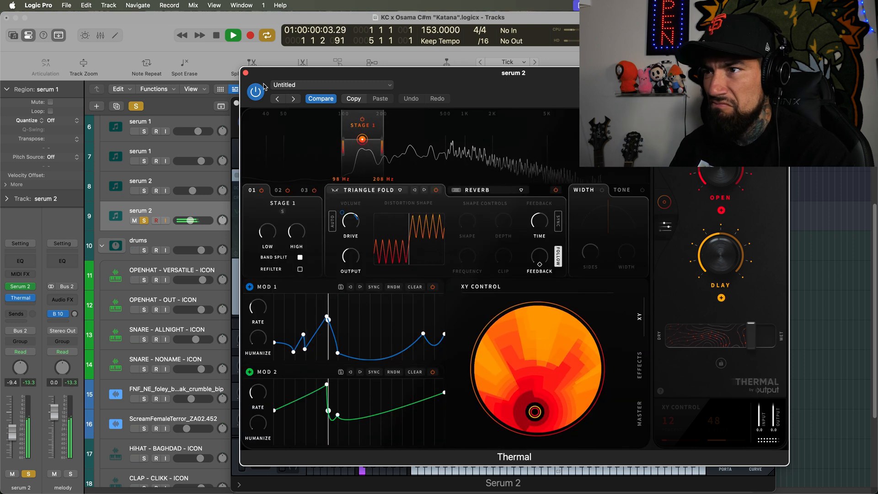
pyautogui.click(246, 73)
pyautogui.press('space')
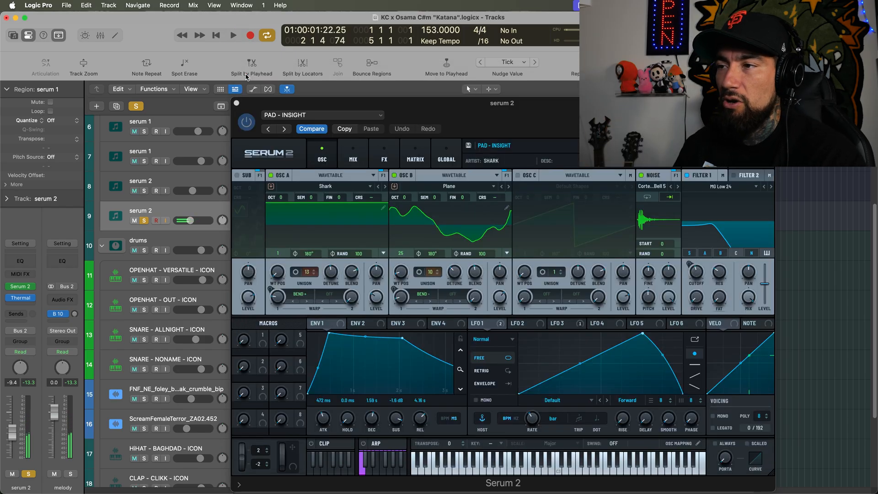
pyautogui.click(248, 110)
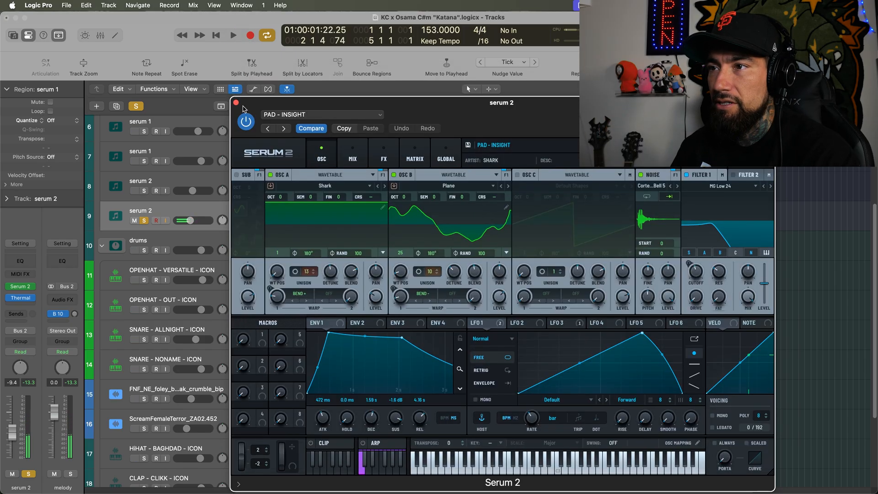
pyautogui.click(236, 104)
# Step: Audition tracks 7 to 9 soloed together and finish by unsoloing and muting all three
pyautogui.click(145, 220)
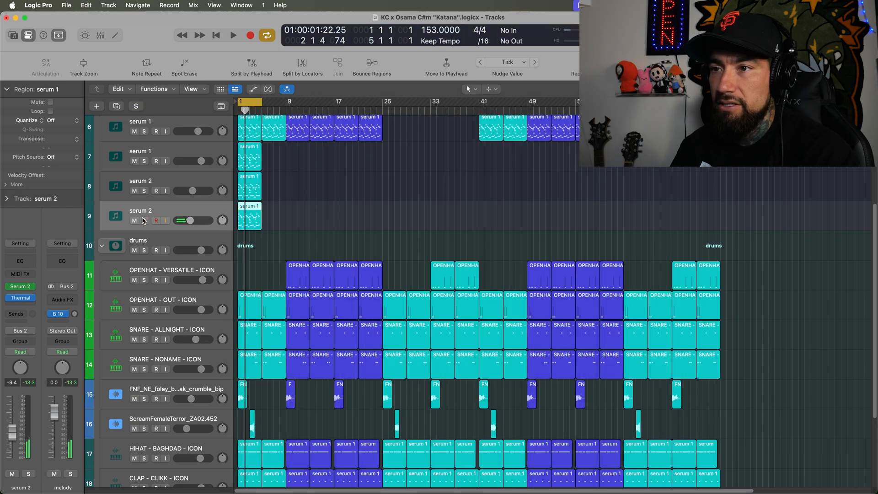
pyautogui.moveTo(146, 162); pyautogui.dragTo(144, 221)
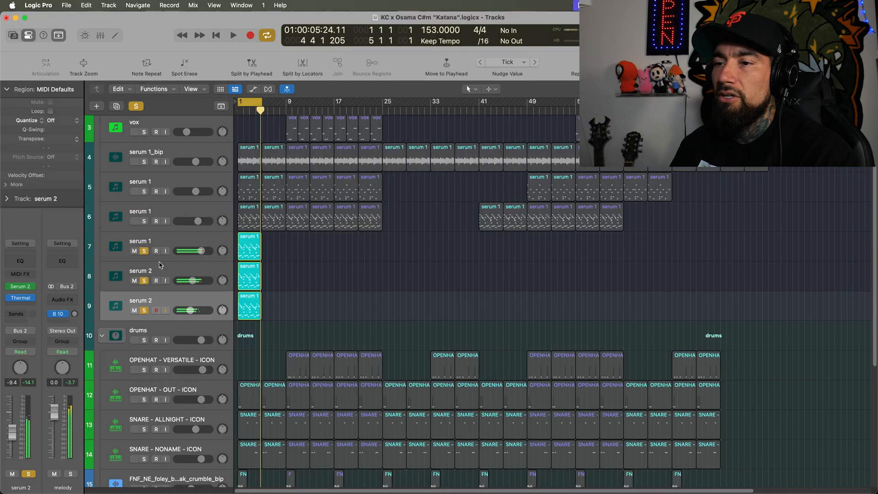
pyautogui.moveTo(128, 255); pyautogui.dragTo(127, 402)
pyautogui.moveTo(134, 310); pyautogui.dragTo(133, 283)
# Step: Select the serum 1_bip audio track in the melody stack and solo it
pyautogui.scroll(1, 256, 224)
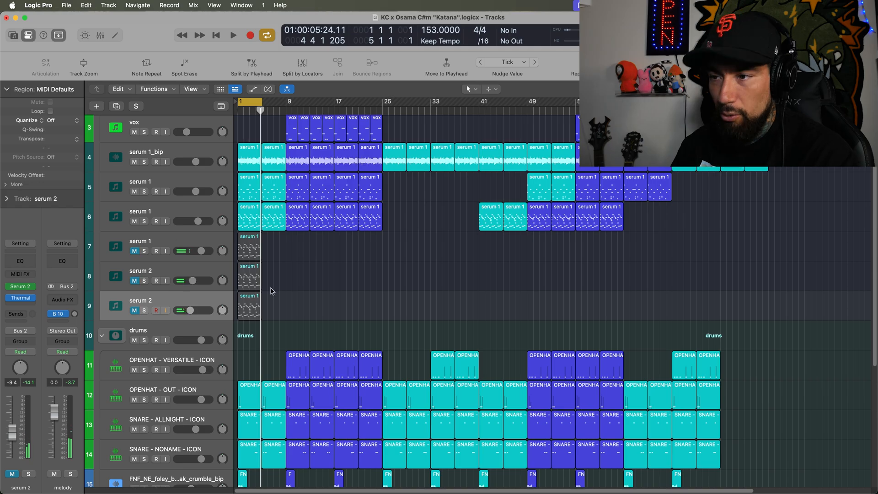
pyautogui.scroll(3, 271, 283)
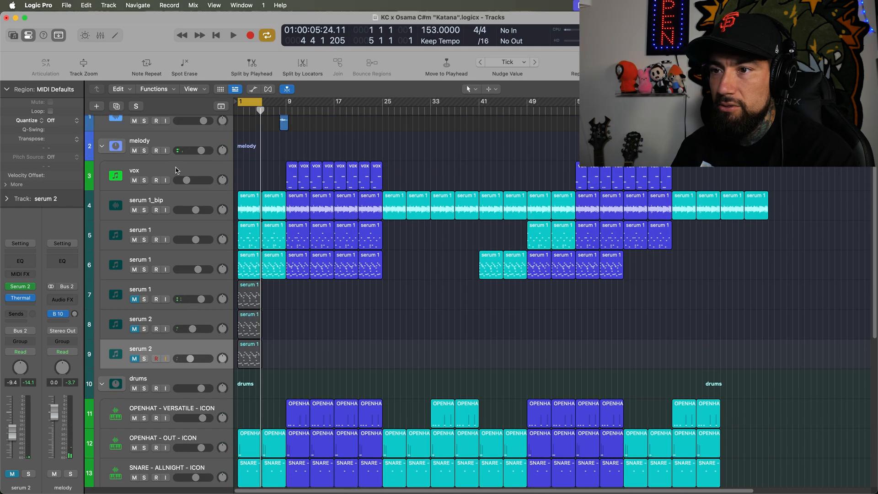
pyautogui.click(173, 197)
pyautogui.click(145, 210)
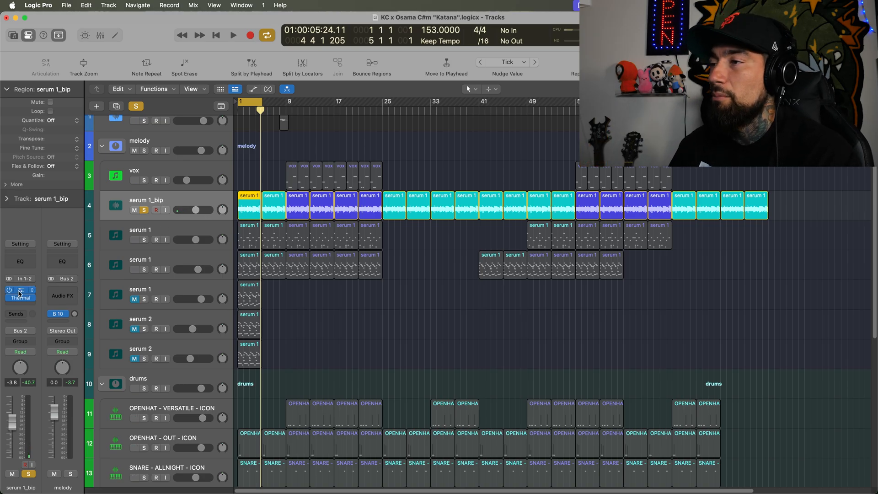
# Step: Inspect the Efx MOTIONS and Thermal settings on the serum 1_bip track
pyautogui.click(20, 293)
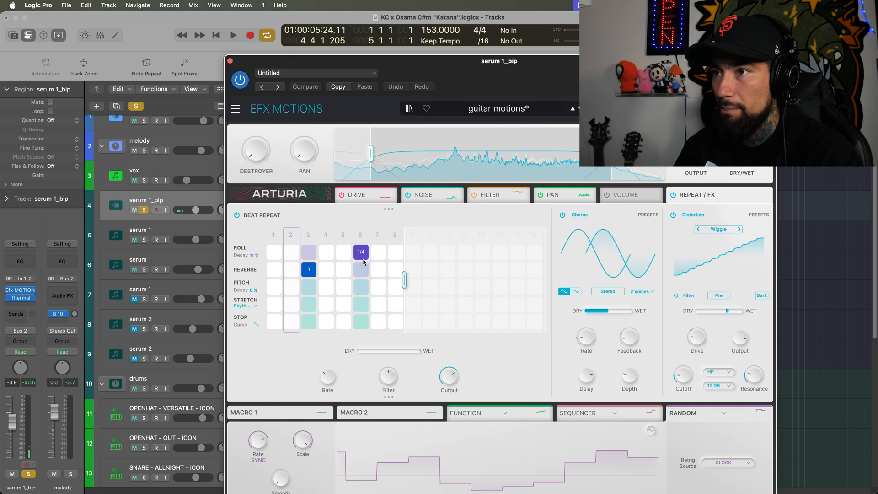
pyautogui.click(230, 61)
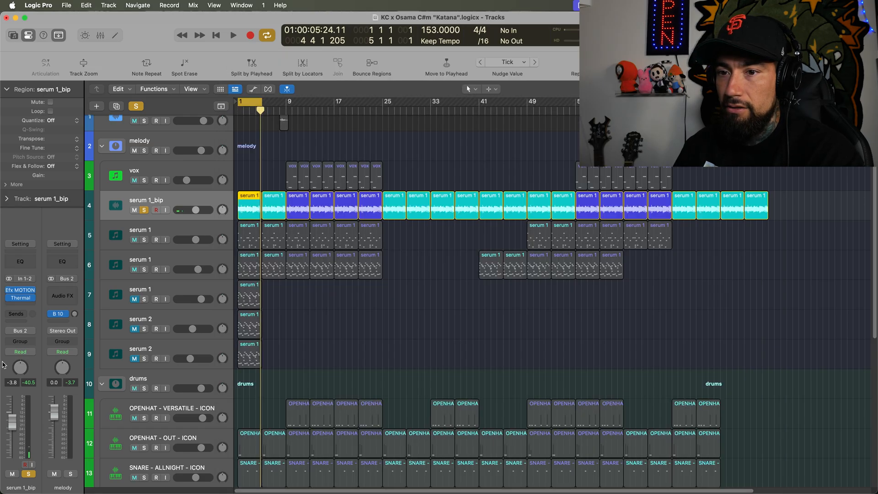
pyautogui.click(21, 297)
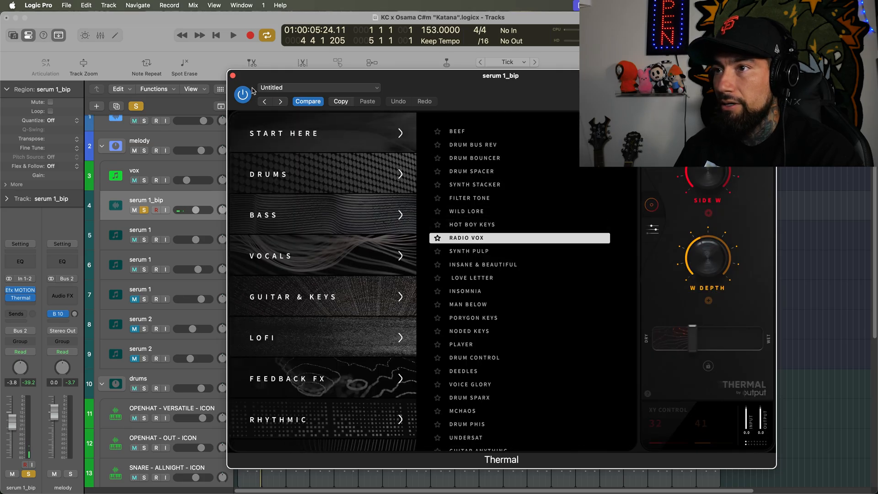
# Step: Play the soloed serum 1_bip track with its waveform open in the audio editor, and close the editor and unsolo the track
pyautogui.click(232, 75)
pyautogui.press('space')
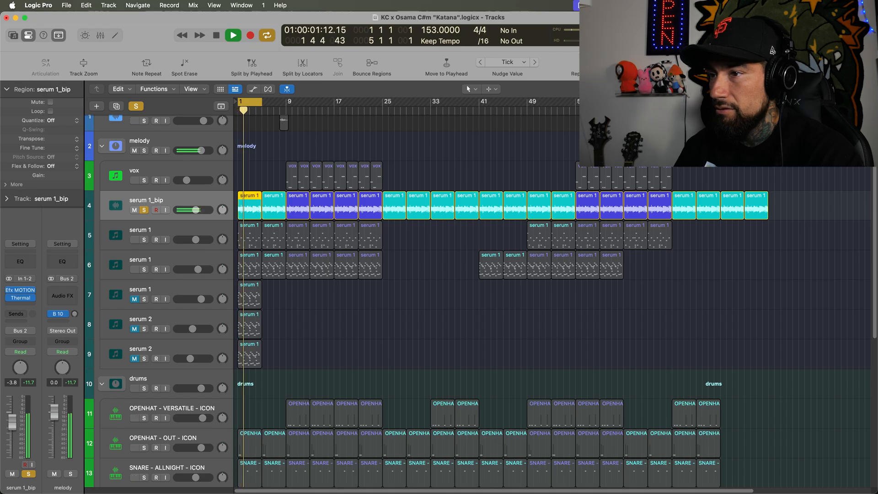
pyautogui.press('super+Down')
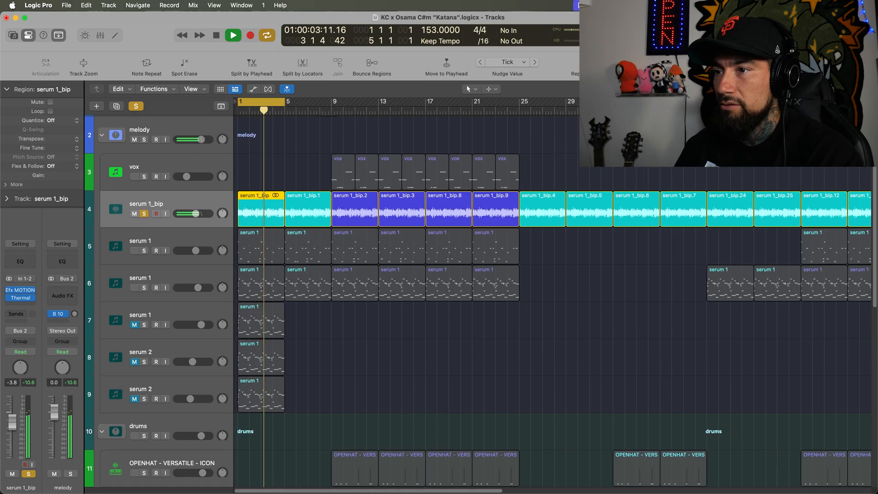
pyautogui.doubleClick(265, 211)
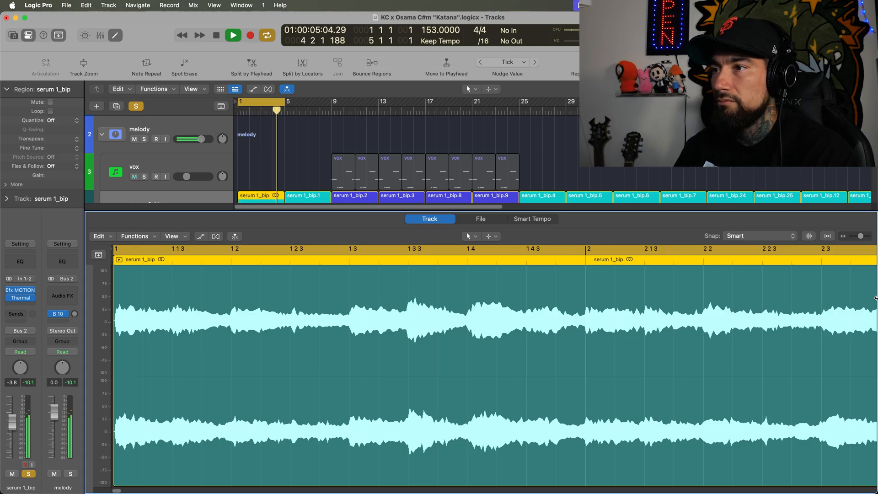
pyautogui.press('space')
pyautogui.press('e')
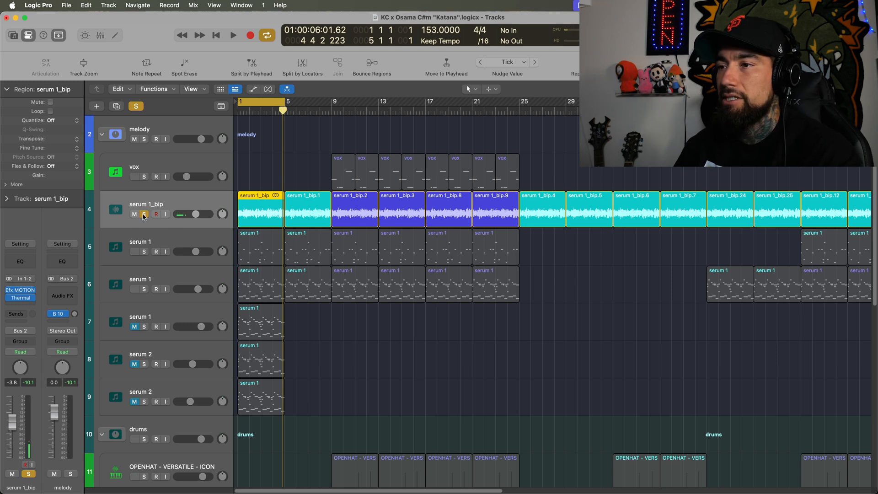
pyautogui.click(143, 215)
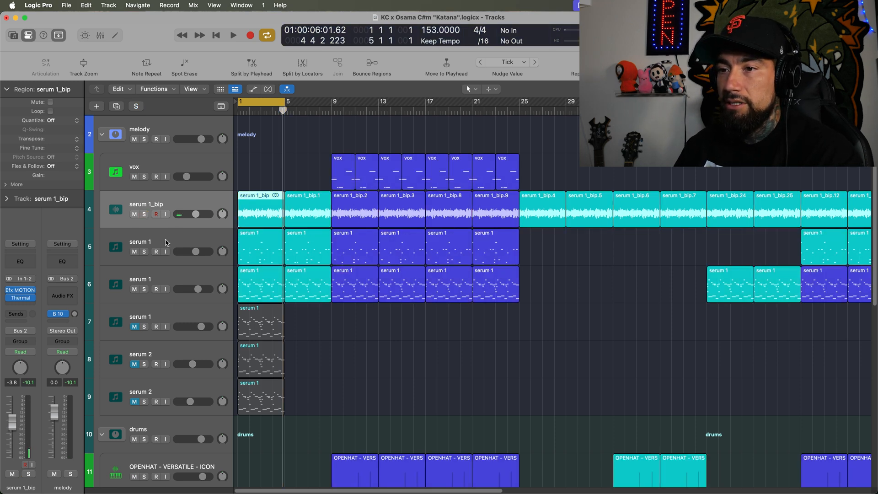
# Step: Solo the serum 1 track 5 and play its notes in the Piano Roll with its effects bypassed
pyautogui.click(167, 243)
pyautogui.press('s')
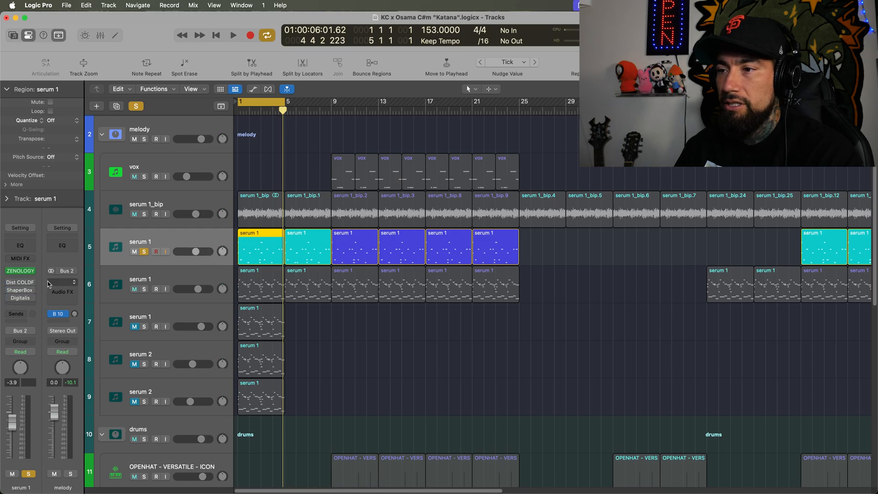
pyautogui.doubleClick(249, 247)
pyautogui.press('space')
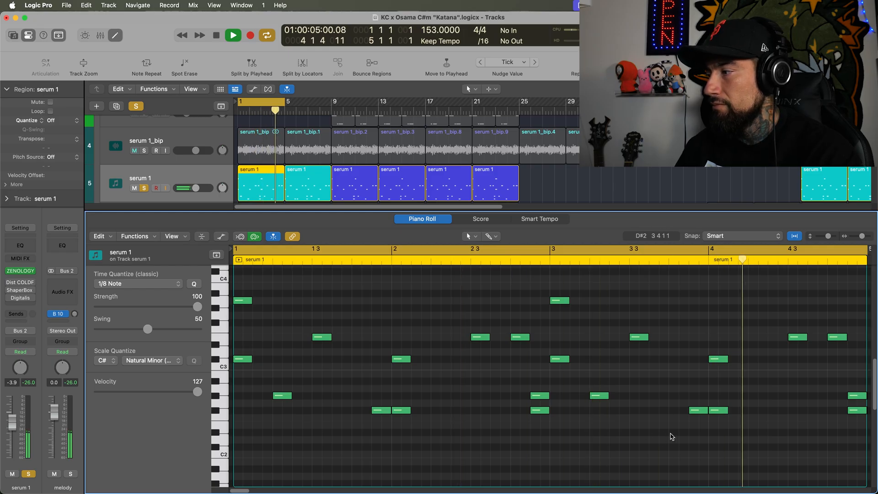
pyautogui.press('space')
pyautogui.press('x')
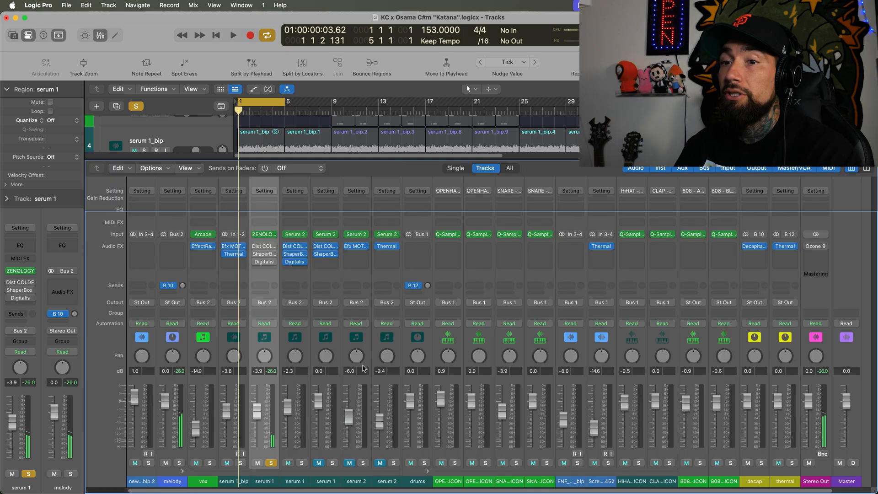
pyautogui.press('x')
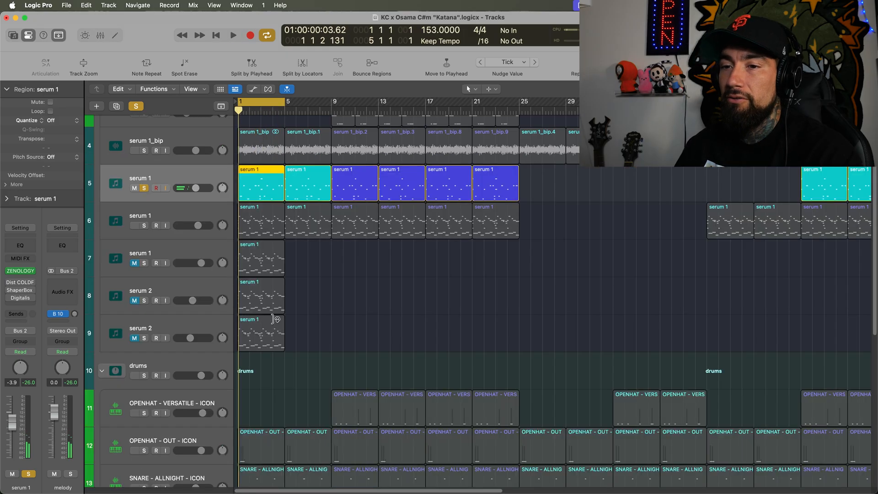
# Step: Inspect track 5's re-enabled Dist COLDFIRE, ShaperBox 3 and Digitalis effects, and play the track with the Digitalis window open
pyautogui.click(22, 285)
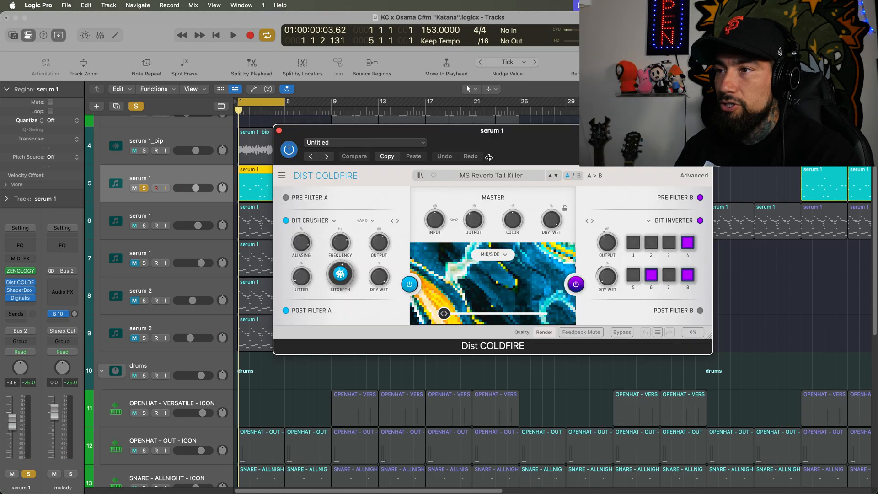
pyautogui.click(279, 132)
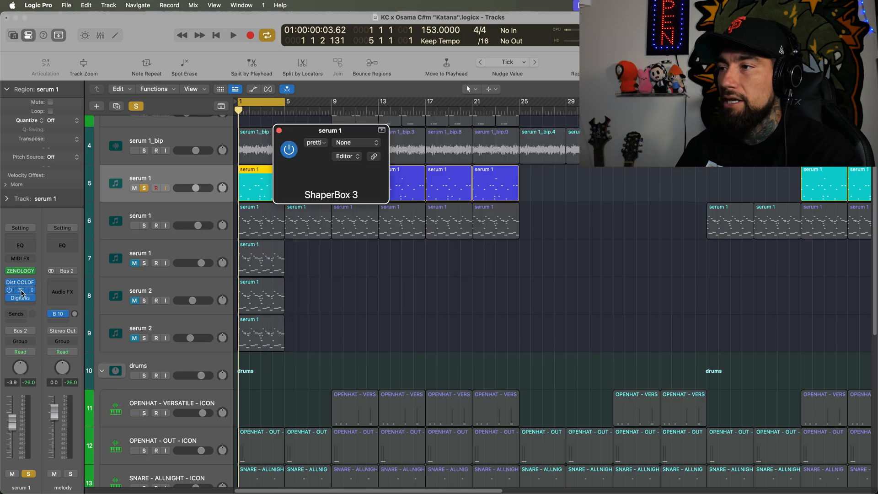
pyautogui.click(21, 290)
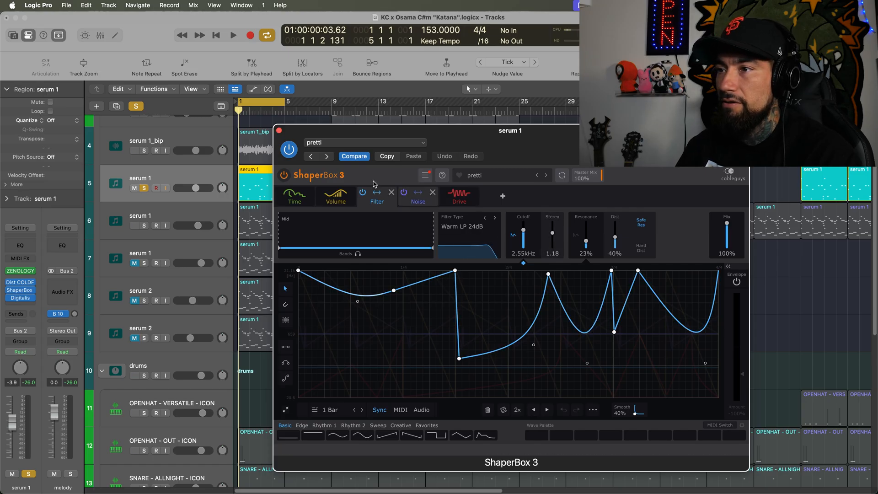
pyautogui.click(279, 132)
pyautogui.click(20, 298)
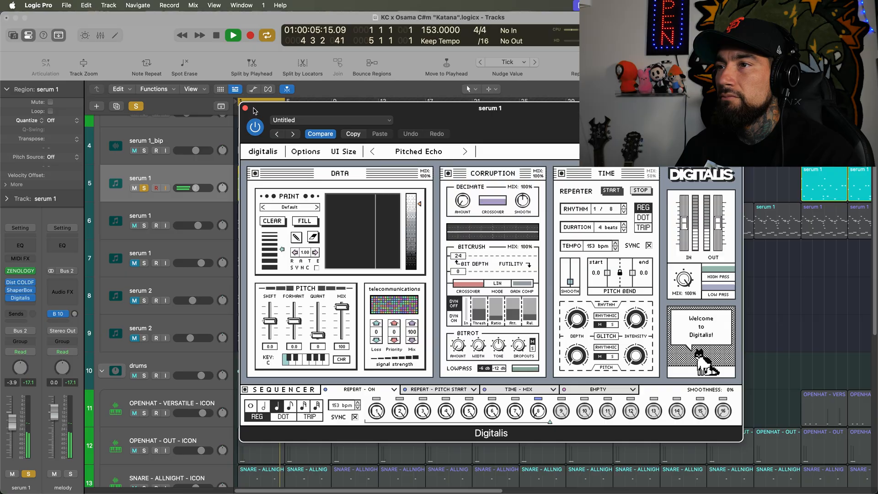
pyautogui.press('space')
pyautogui.click(140, 61)
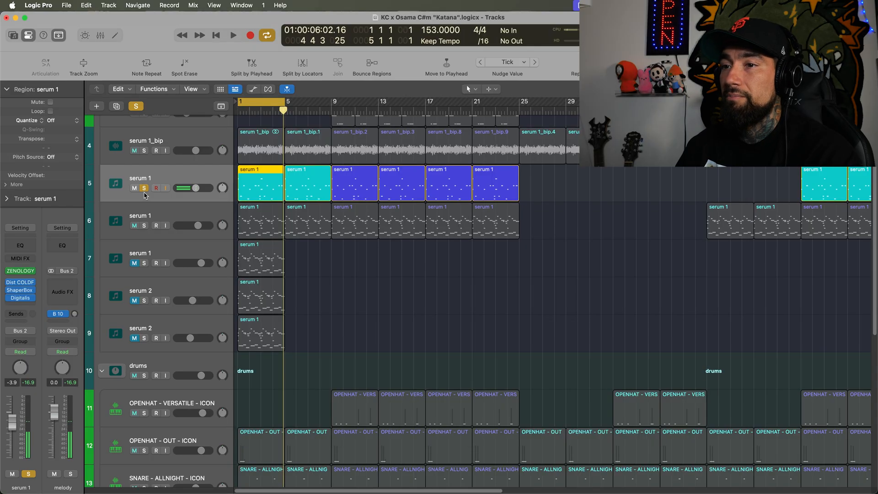
# Step: Switch the solo from track 5 to track 6 and play its notes in the Piano Roll with its effects bypassed
pyautogui.click(144, 188)
pyautogui.click(144, 227)
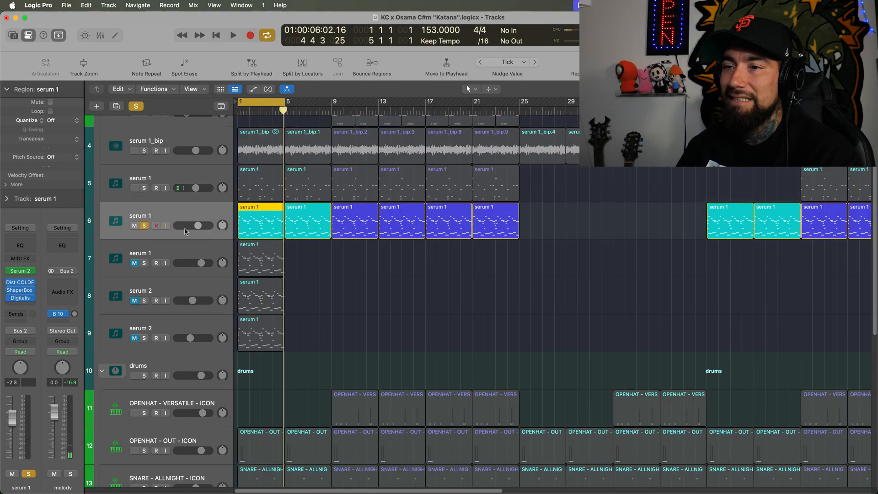
pyautogui.click(9, 293)
pyautogui.click(9, 291)
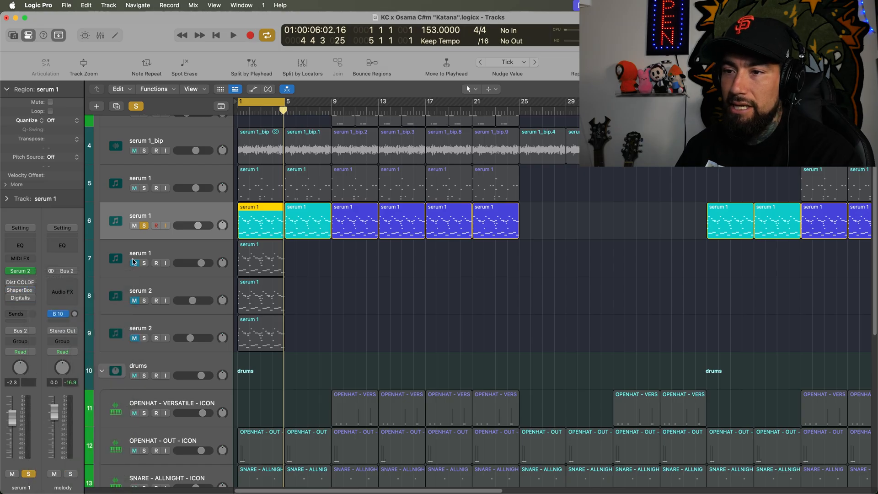
pyautogui.doubleClick(270, 218)
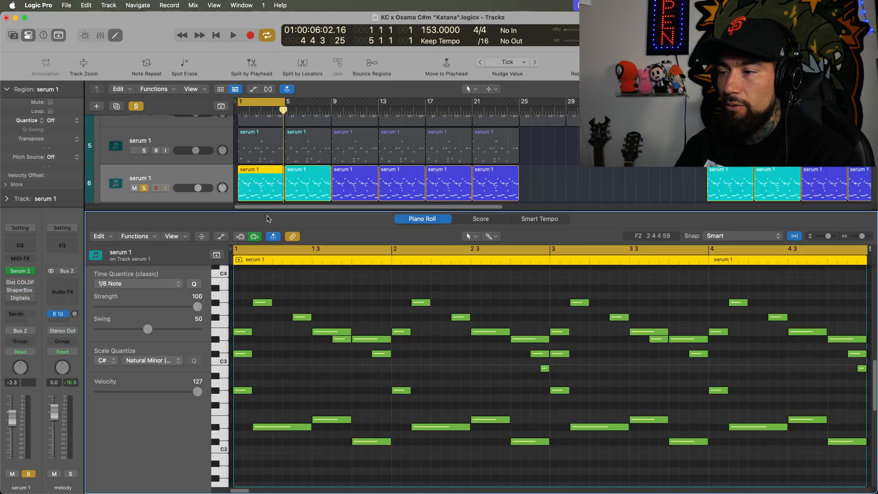
pyautogui.press('space')
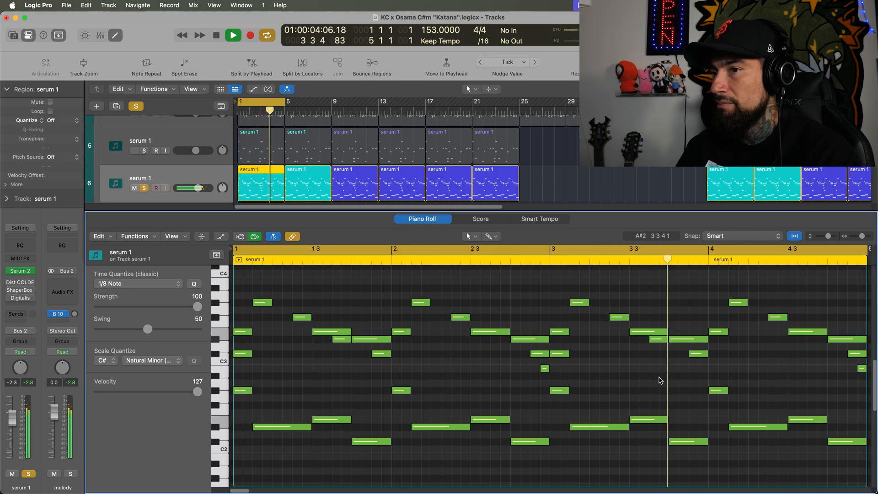
pyautogui.press('space')
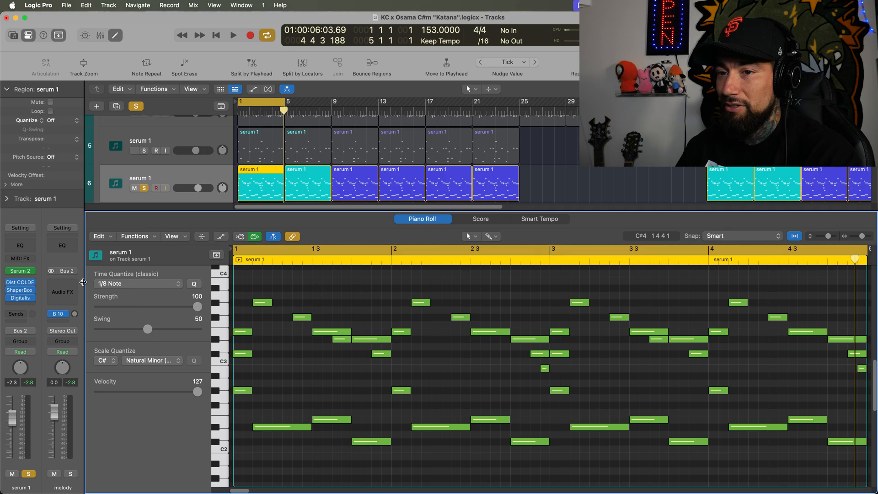
# Step: Play track 6 through its re-enabled effects with Dist COLDFIRE open, and close the plug-in window and Piano Roll
pyautogui.click(20, 284)
pyautogui.press('space')
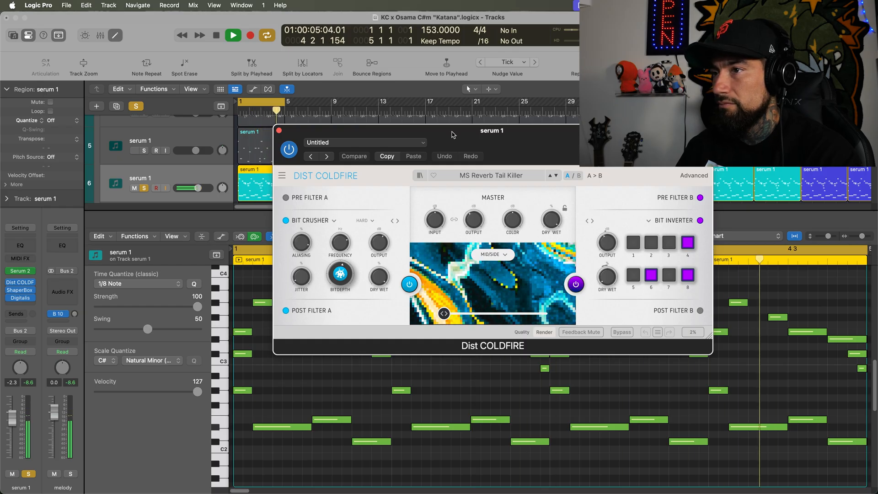
pyautogui.click(279, 131)
pyautogui.press('space')
pyautogui.press('p')
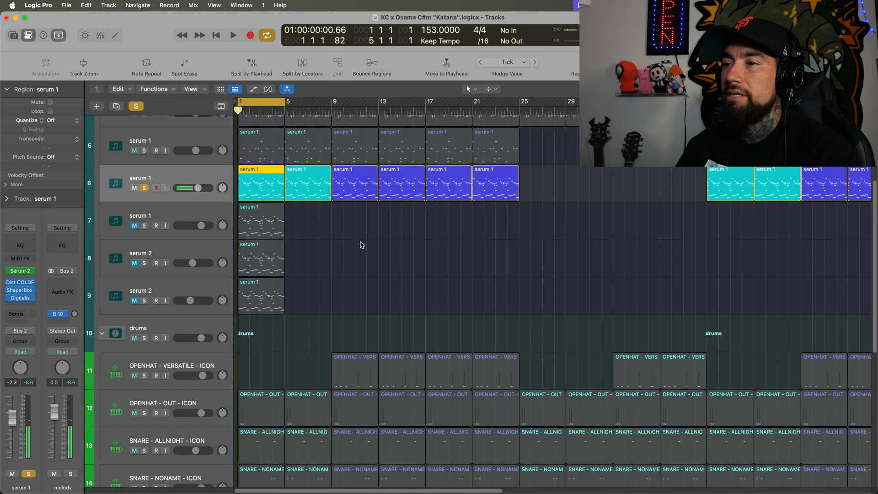
# Step: Audition tracks 4 to 6 soloed together over the first four bars, and unsolo all three
pyautogui.scroll(4, 312, 233)
pyautogui.click(148, 297)
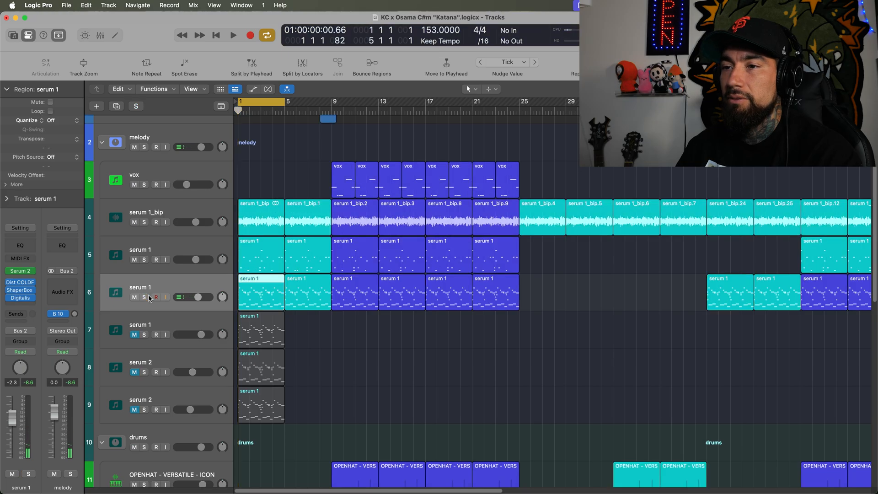
pyautogui.moveTo(144, 222); pyautogui.dragTo(144, 297)
pyautogui.press('space')
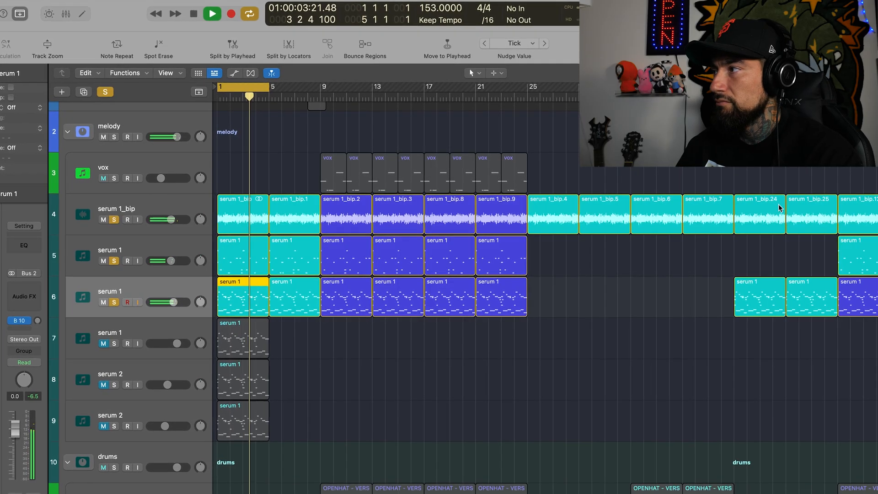
pyautogui.press('space')
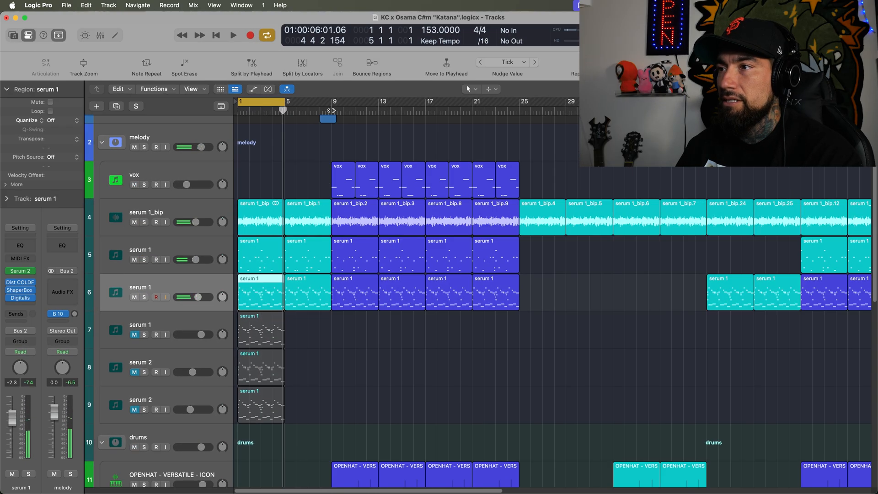
# Step: Set the cycle range to bars 13 to 17 and inspect the Arcade instrument on the vox track
pyautogui.moveTo(382, 109); pyautogui.dragTo(425, 108)
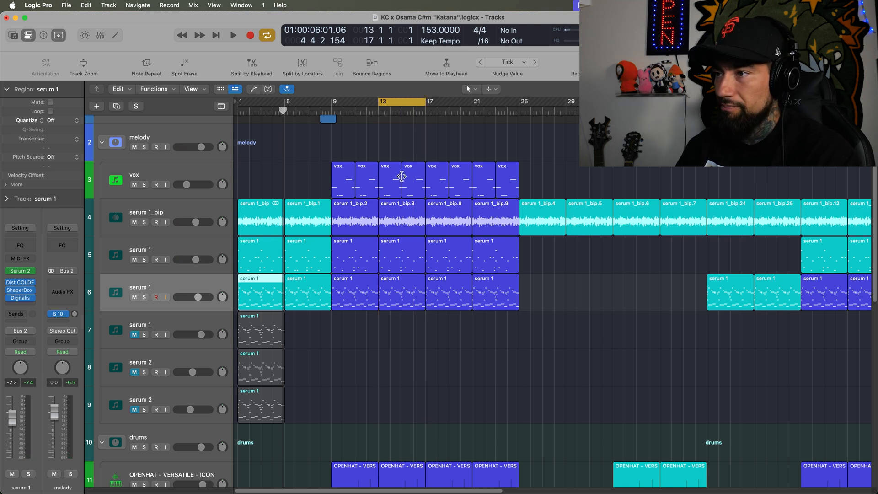
pyautogui.click(174, 177)
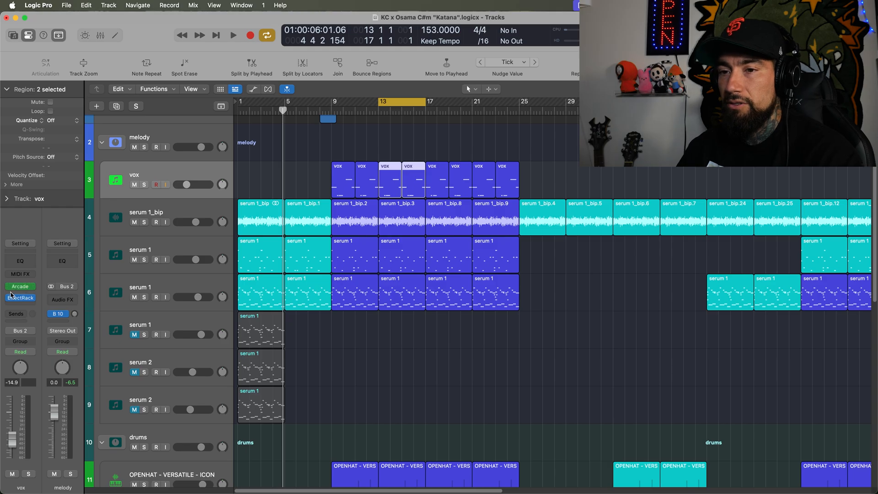
pyautogui.click(21, 287)
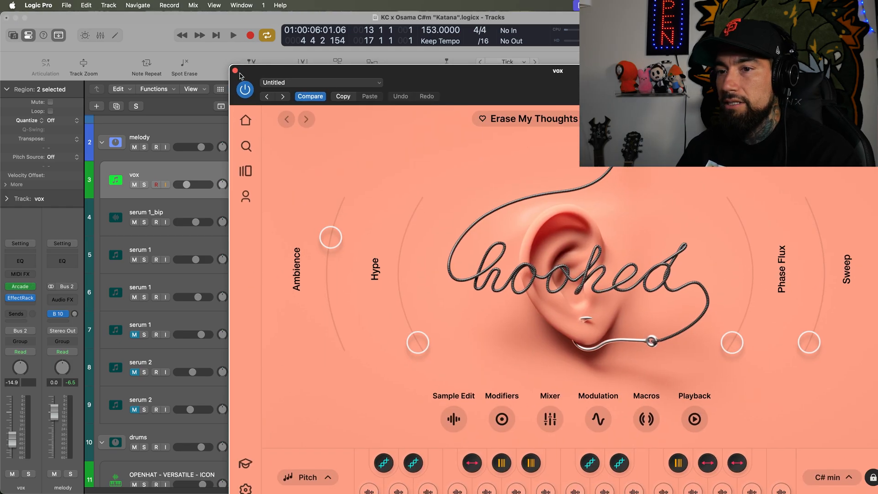
pyautogui.click(235, 70)
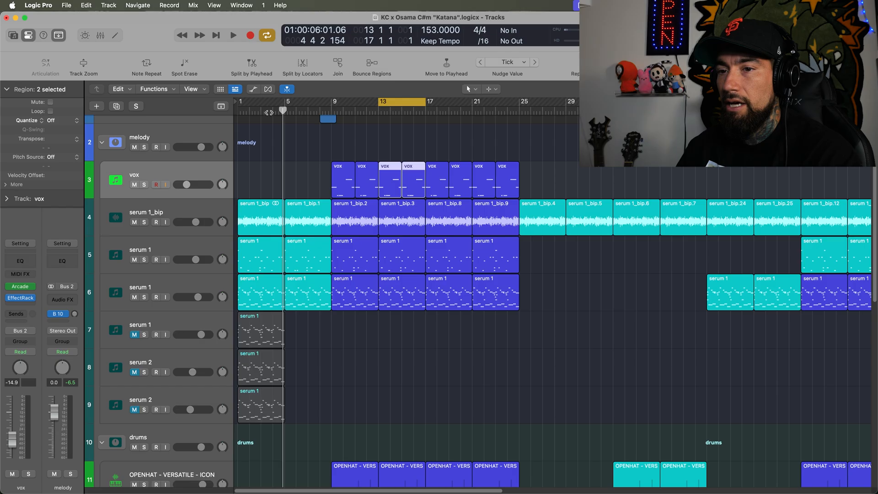
# Step: Inspect the EffectRack vox pumper preset on the vox track and play the track soloed through it
pyautogui.click(21, 299)
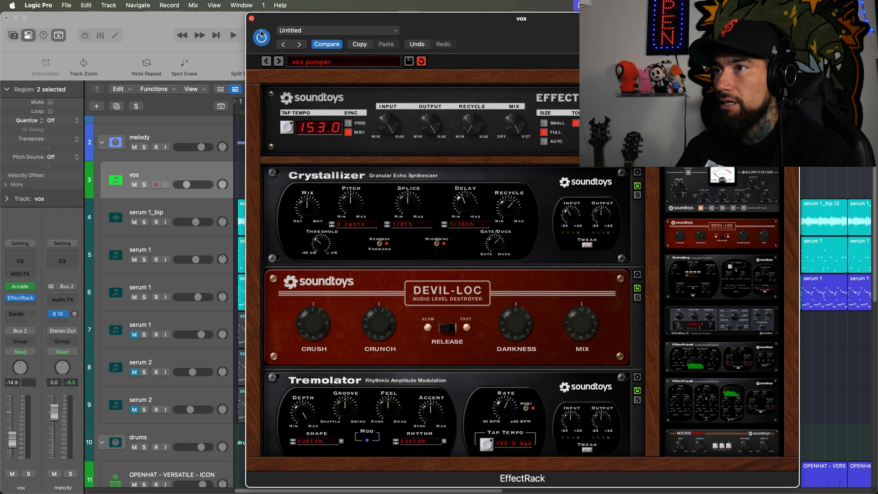
pyautogui.moveTo(407, 22); pyautogui.dragTo(488, 15)
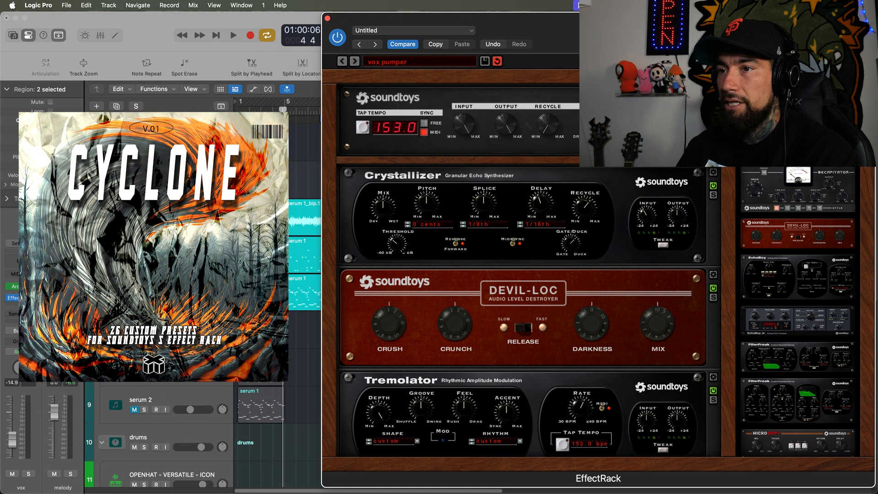
pyautogui.click(136, 106)
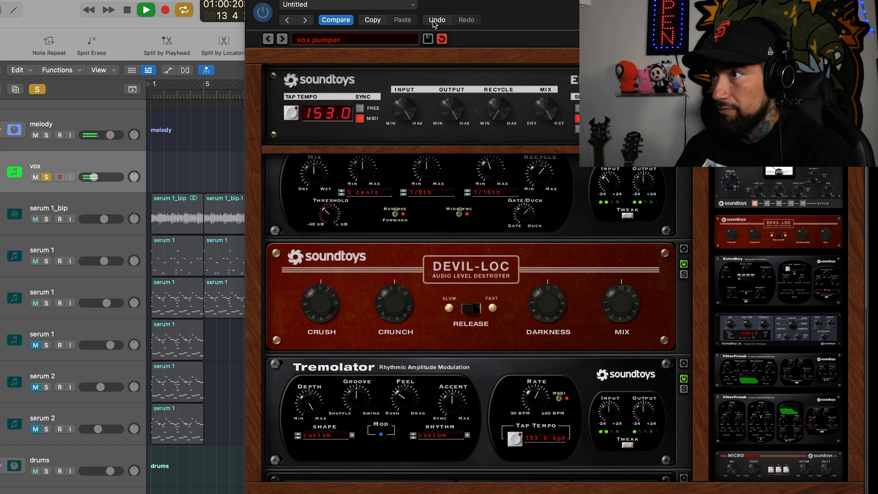
pyautogui.click(451, 1)
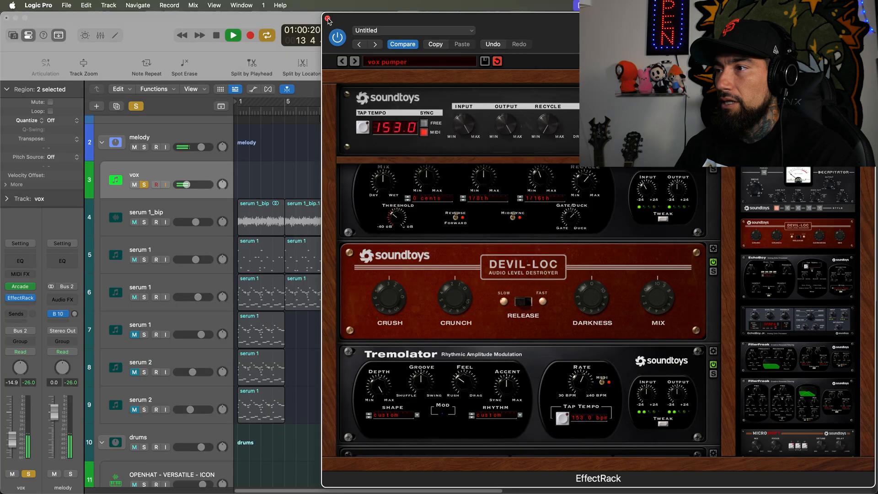
pyautogui.click(328, 18)
pyautogui.press('space')
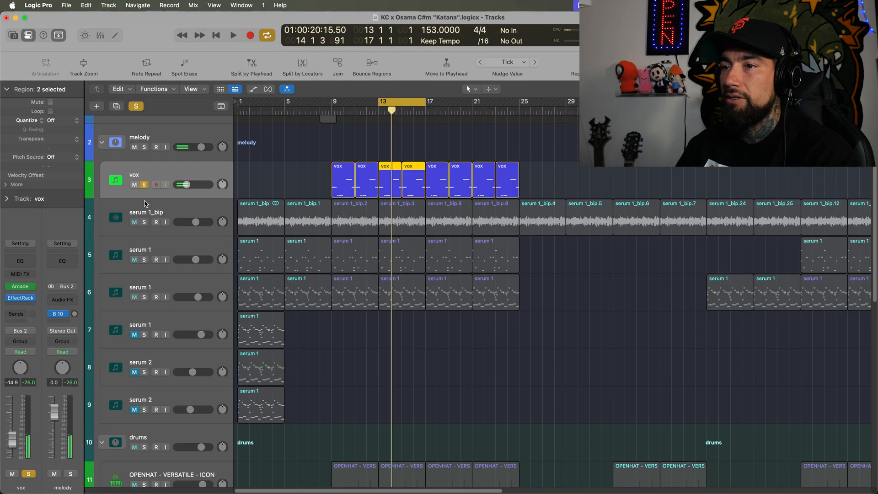
# Step: Unsolo the vox track, audition the whole melody stack soloed from bar 13 to 17, and unsolo it
pyautogui.click(146, 185)
pyautogui.click(144, 147)
pyautogui.press('space')
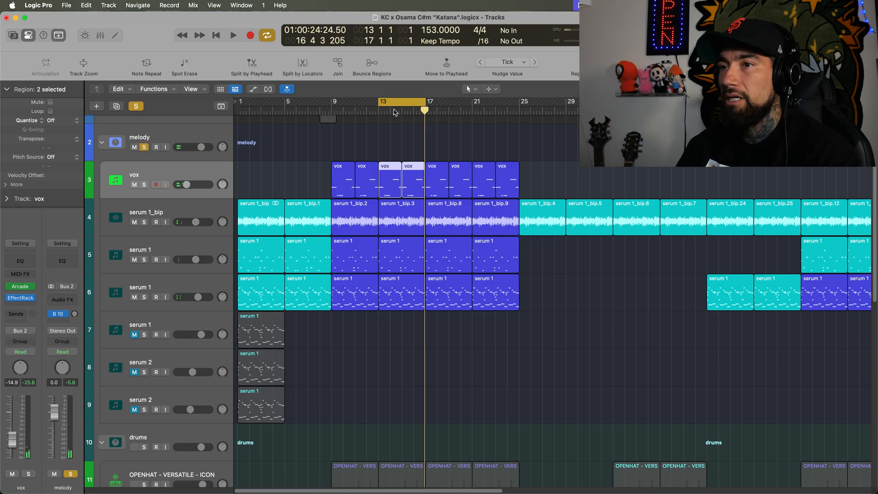
pyautogui.scroll(-8, 317, 287)
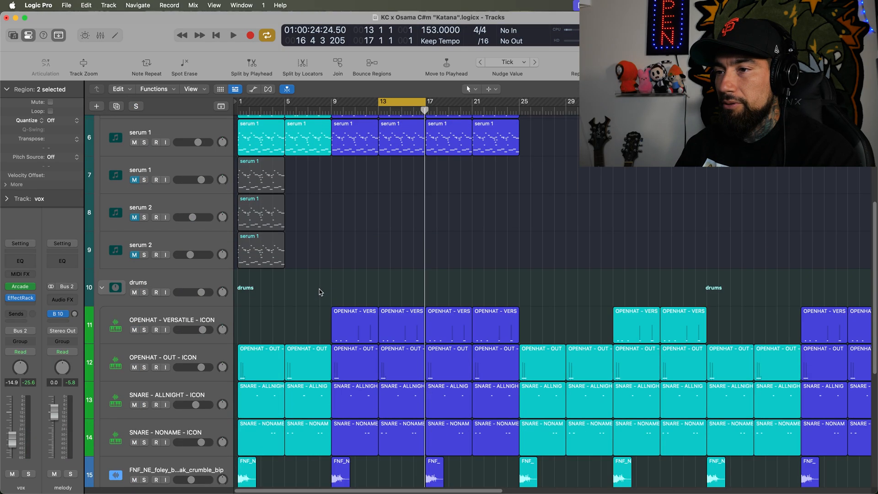
# Step: Set the cycle range to bars 1 to 9
pyautogui.scroll(-3, 259, 318)
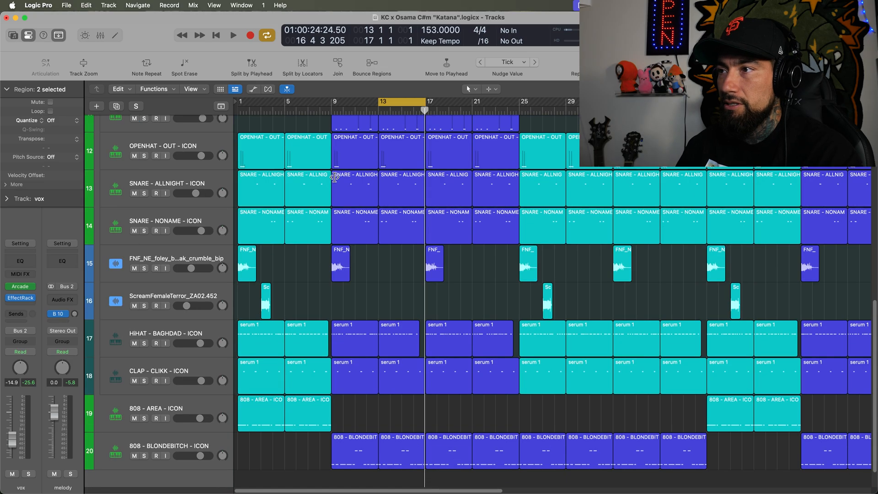
pyautogui.moveTo(381, 101); pyautogui.dragTo(258, 105)
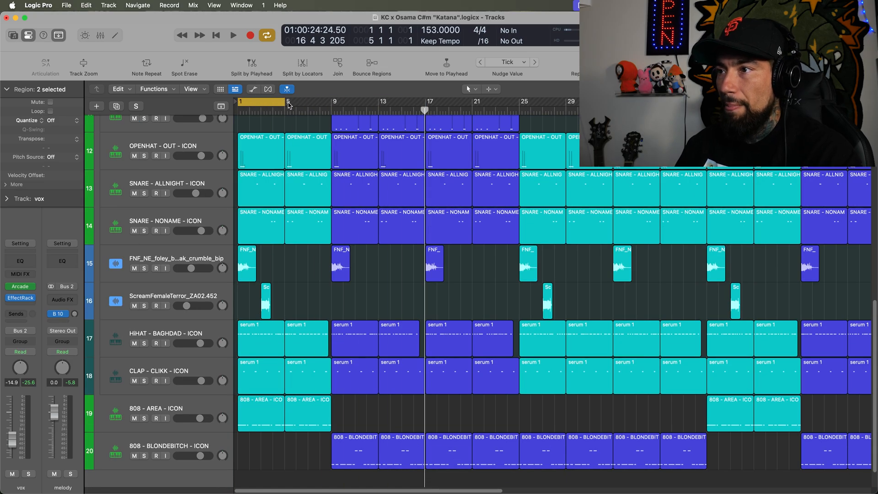
pyautogui.moveTo(310, 101); pyautogui.dragTo(333, 102)
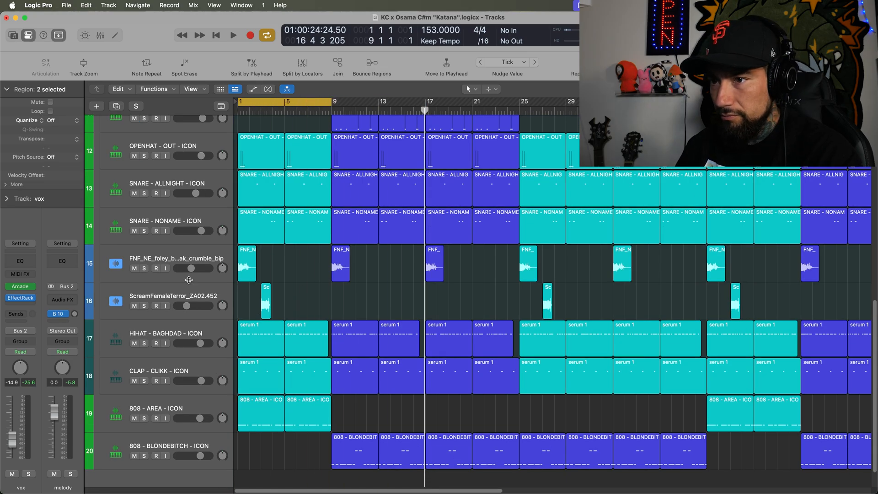
# Step: Solo tracks 11 to 19, audition them together from bar 1 to 9, and unsolo them all
pyautogui.scroll(1, 162, 242)
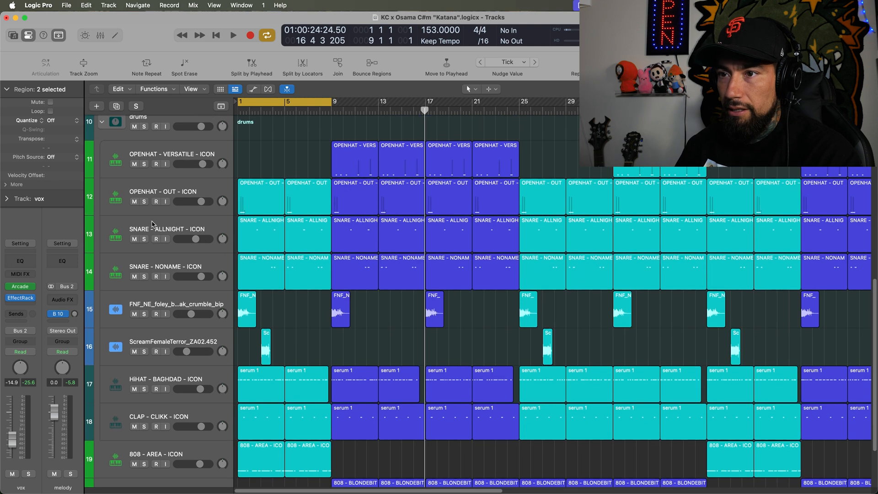
pyautogui.moveTo(144, 164); pyautogui.dragTo(140, 476)
pyautogui.press('Return')
pyautogui.scroll(-1, 259, 308)
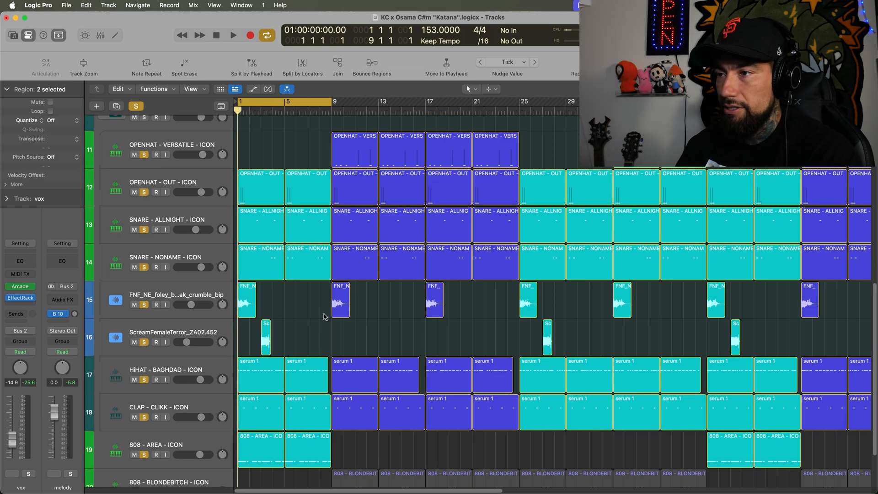
pyautogui.press('space')
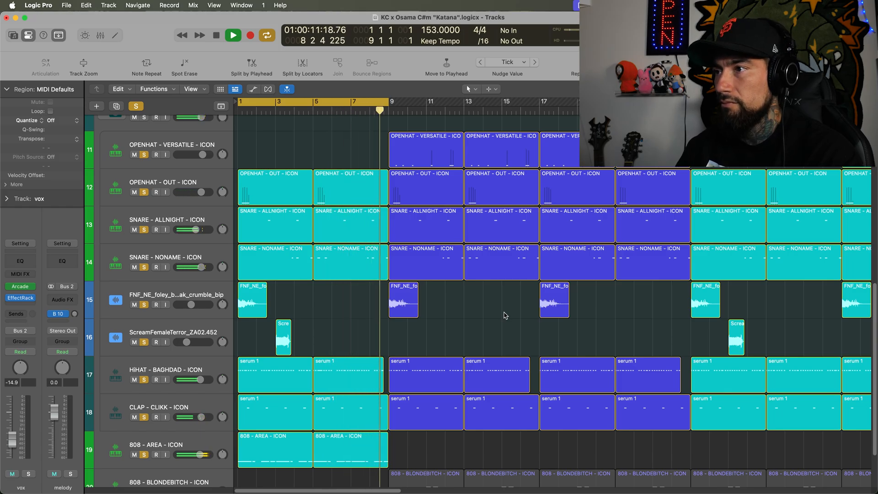
pyautogui.press('space')
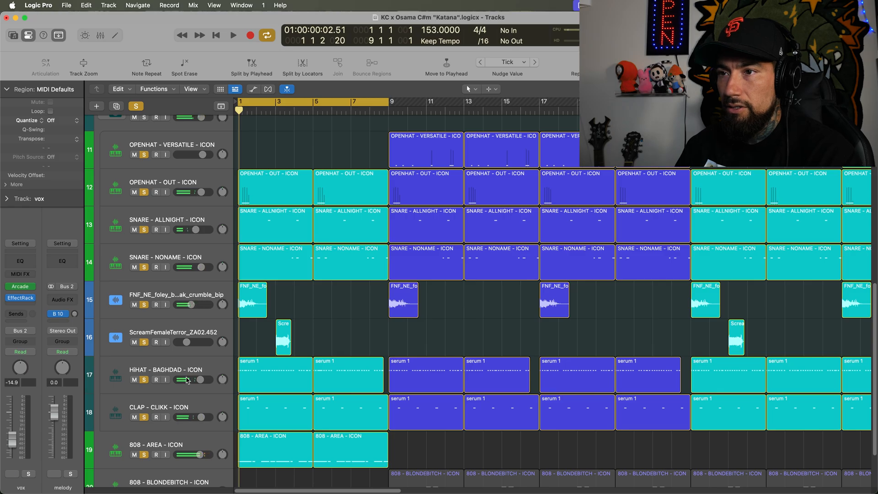
pyautogui.click(136, 107)
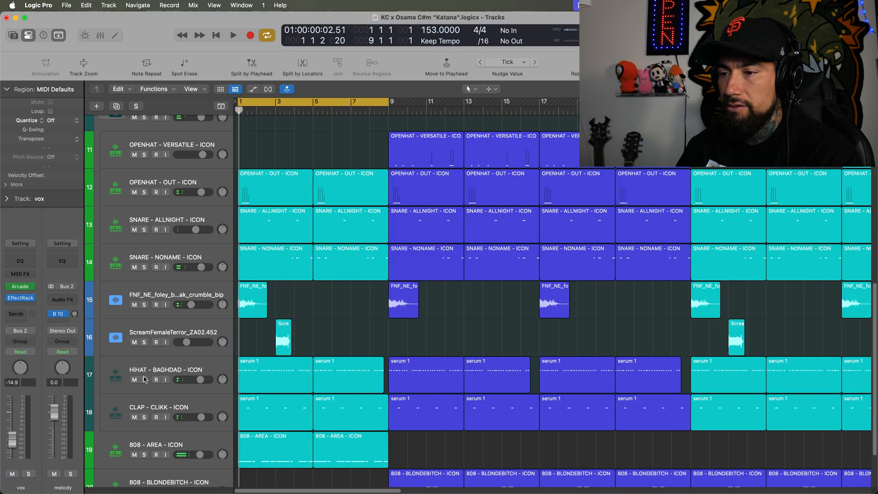
# Step: Solo the HiHAT - BAGHDAD track and review its first region's notes in the Piano Roll during playback
pyautogui.click(144, 379)
pyautogui.doubleClick(281, 370)
pyautogui.press('space')
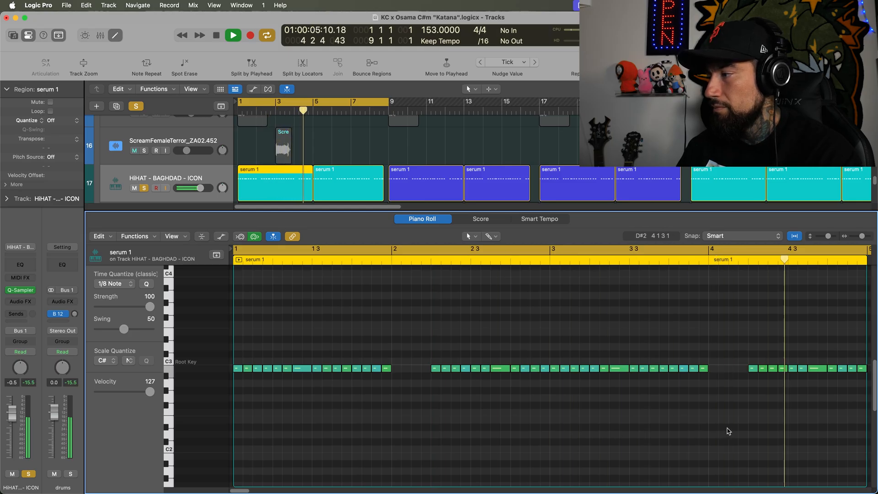
pyautogui.press('space')
pyautogui.press('p')
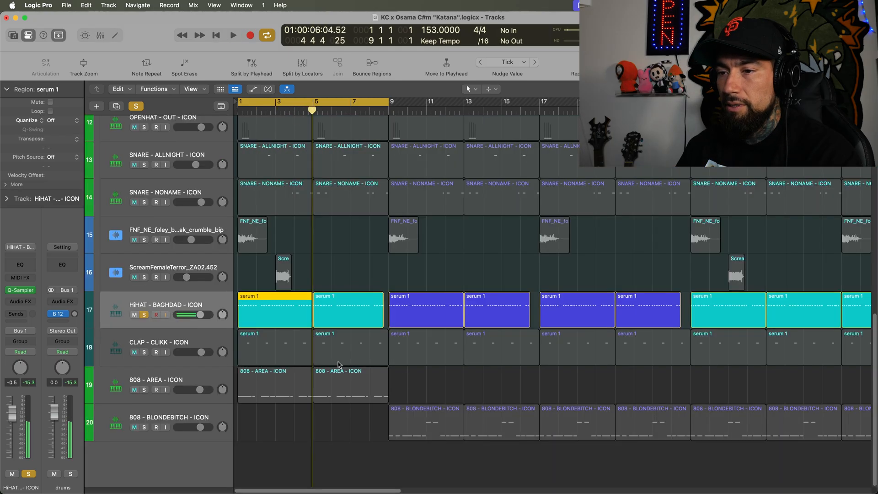
# Step: Add the CLAP - CLIKK track to the solo, play from the start, and review its first region in the Piano Roll
pyautogui.click(144, 352)
pyautogui.click(268, 344)
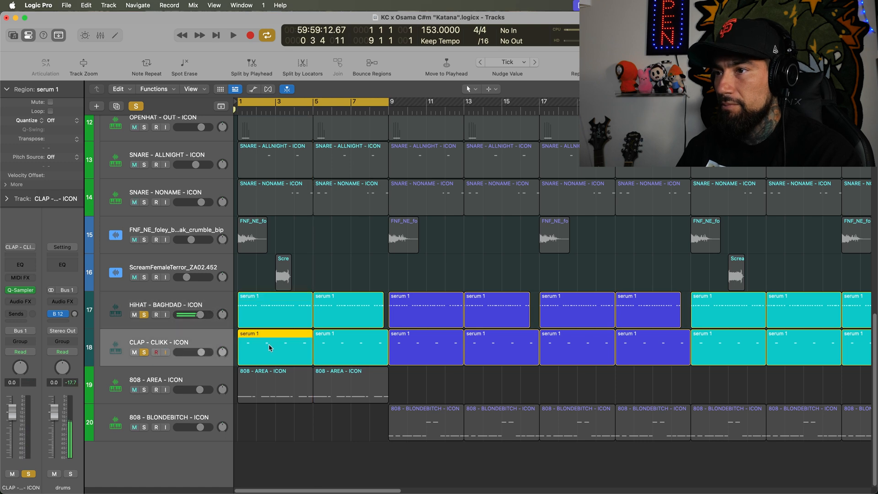
pyautogui.press('Return')
pyautogui.press('space')
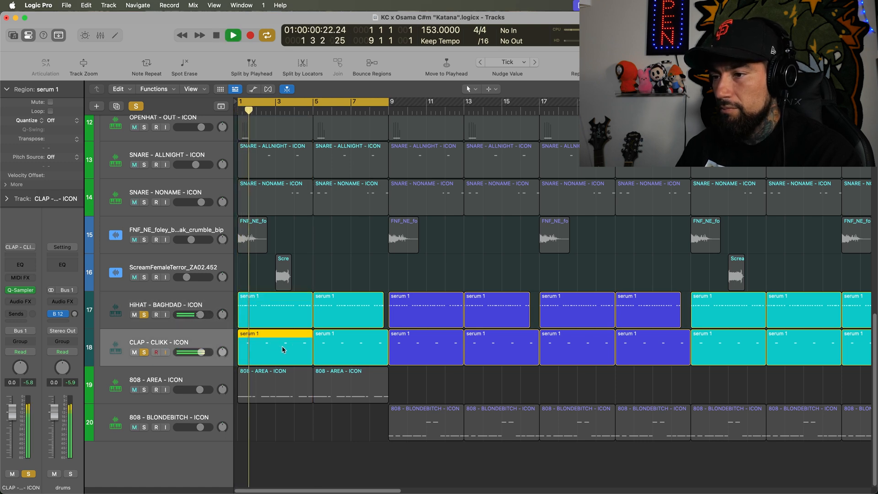
pyautogui.doubleClick(281, 345)
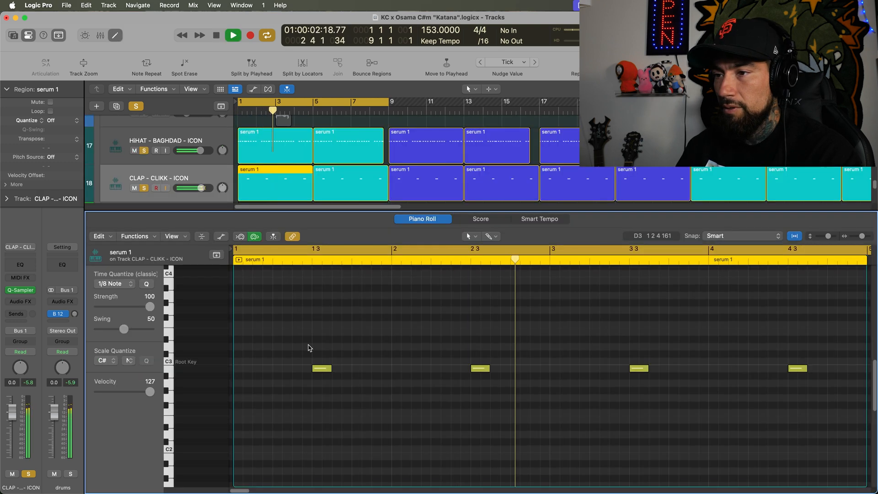
pyautogui.press('p')
pyautogui.press('space')
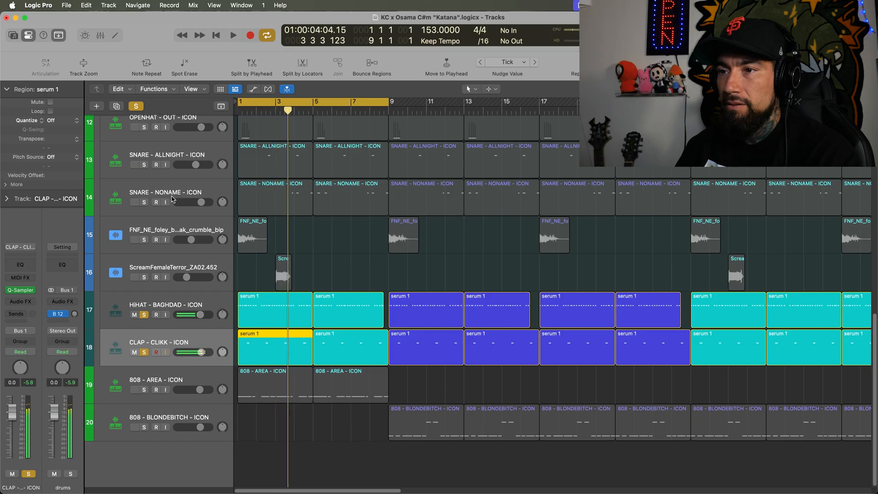
# Step: Add the SNARE - NONAME track to the solo and review its first region in the Piano Roll during playback
pyautogui.click(145, 203)
pyautogui.doubleClick(295, 201)
pyautogui.press('space')
pyautogui.click(639, 263)
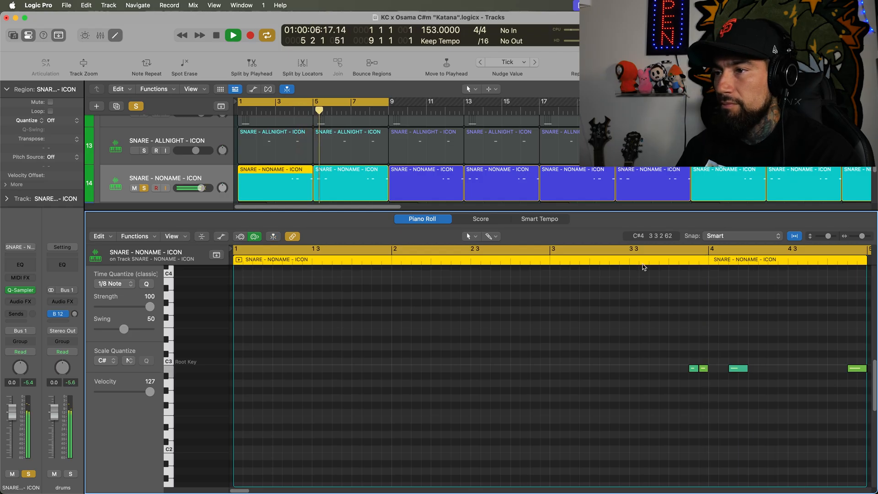
pyautogui.press('e')
pyautogui.press('space')
# Step: Add the SNARE - ALLNIGHT track to the solo and review its first region in the Piano Roll during playback
pyautogui.scroll(1, 411, 256)
pyautogui.click(145, 170)
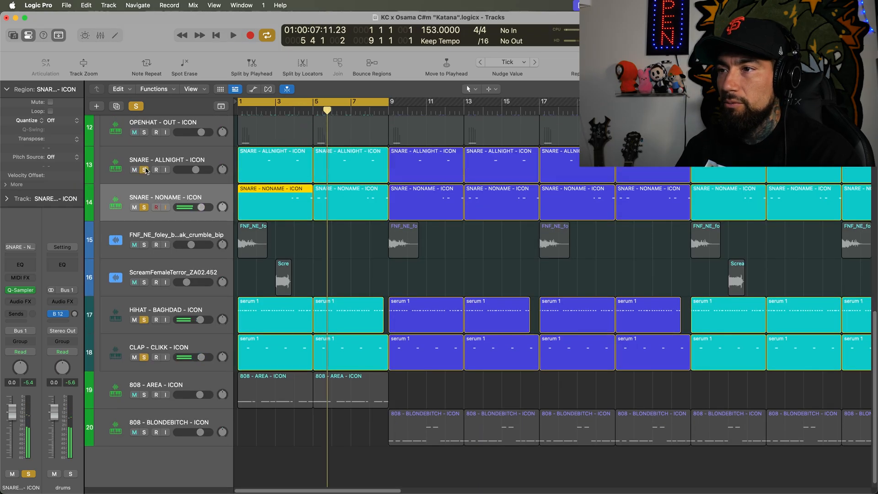
pyautogui.doubleClick(268, 162)
pyautogui.press('space')
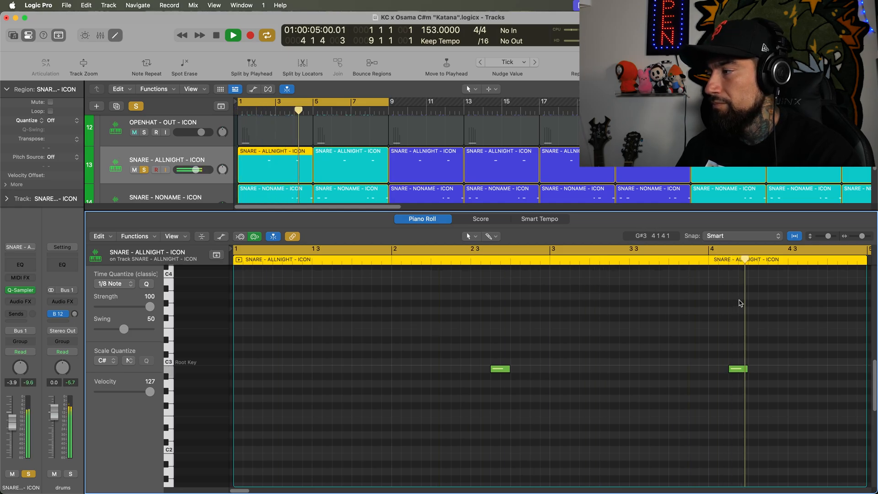
pyautogui.press('x')
pyautogui.press('x')
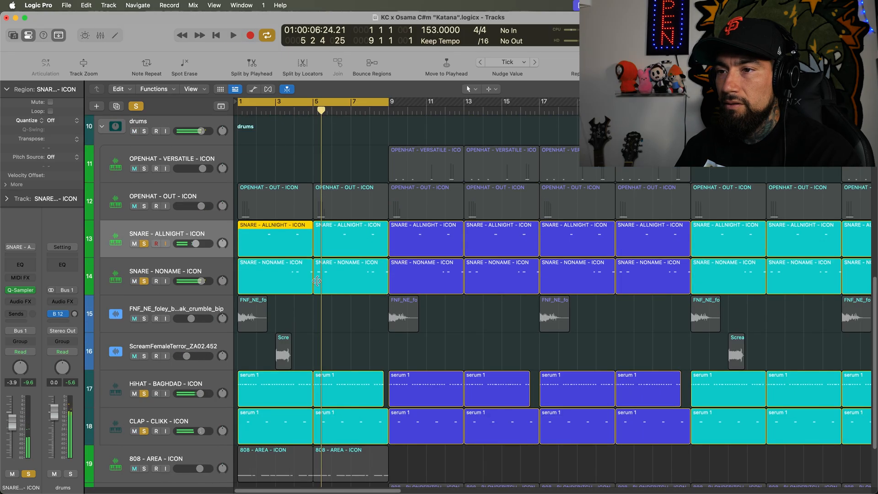
# Step: Add the OPENHAT - OUT track to the solo and play its first region twice with the Piano Roll open
pyautogui.click(144, 206)
pyautogui.doubleClick(252, 209)
pyautogui.press('space')
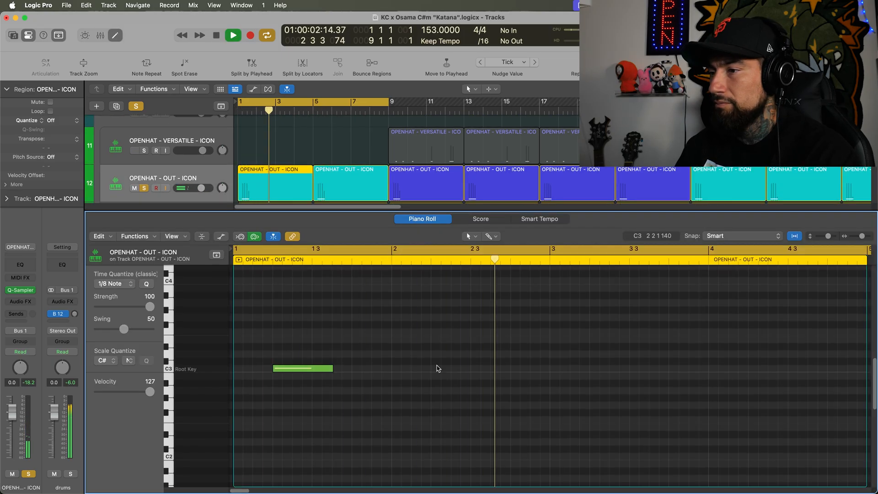
pyautogui.press('space')
pyautogui.press('space')
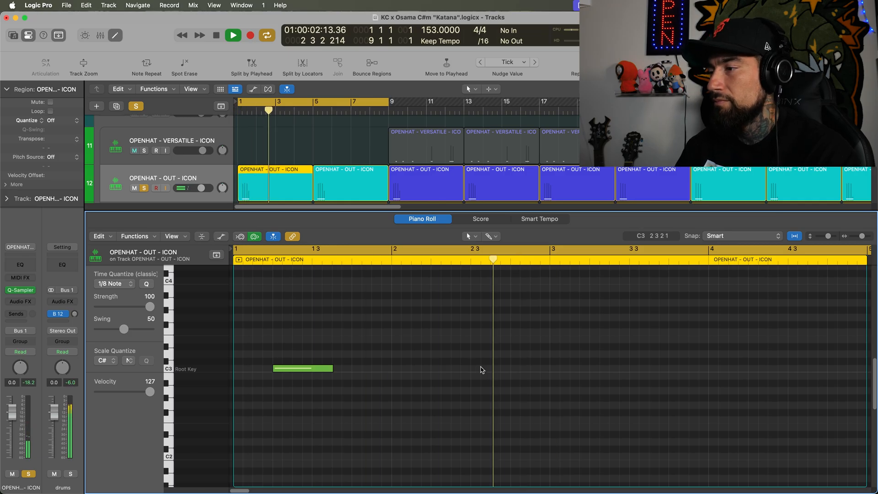
pyautogui.press('space')
pyautogui.press('x')
pyautogui.press('x')
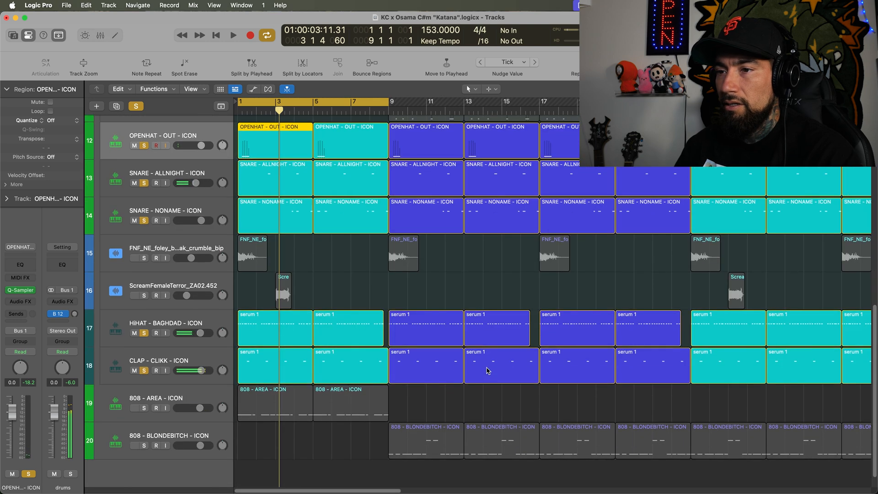
# Step: Inspect the first bone break foley region on track 15 in the audio editor and play it with the soloed drums
pyautogui.doubleClick(252, 254)
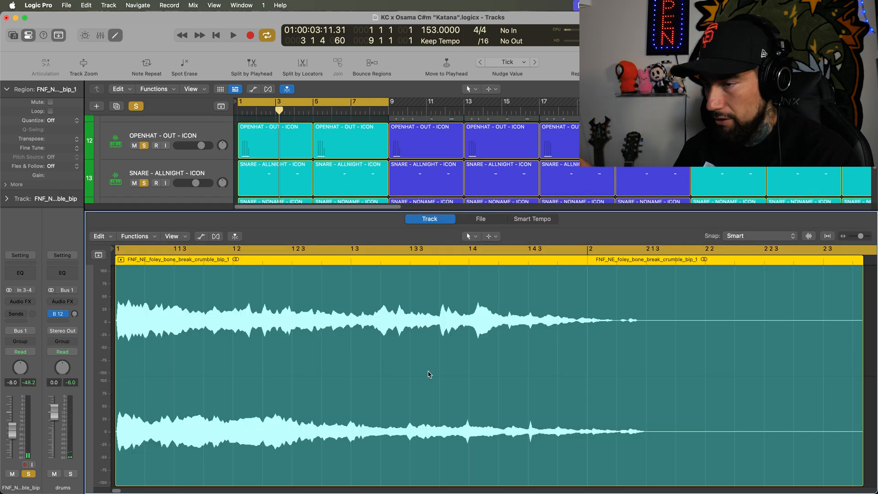
pyautogui.hotkey('shift', 'space')
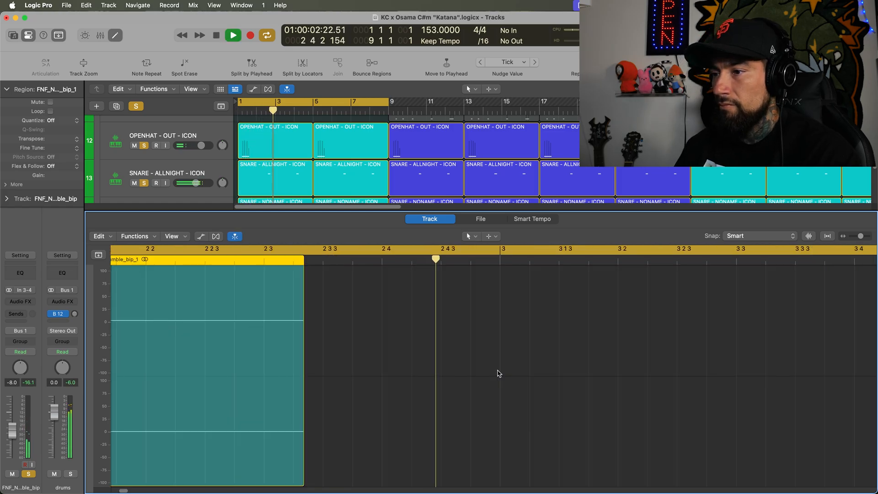
pyautogui.press('x')
pyautogui.press('x')
pyautogui.press('space')
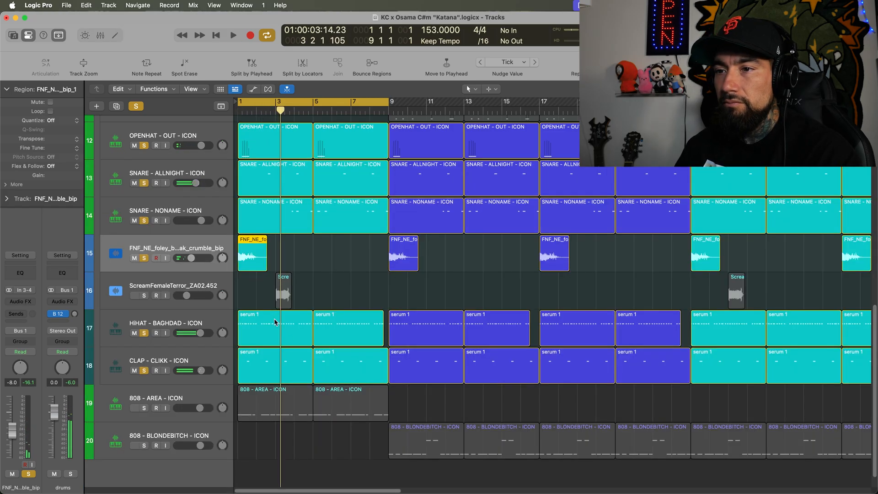
# Step: Add the ScreamFemaleTerror track to the solo and inspect its Thermal effect
pyautogui.click(145, 296)
pyautogui.click(288, 292)
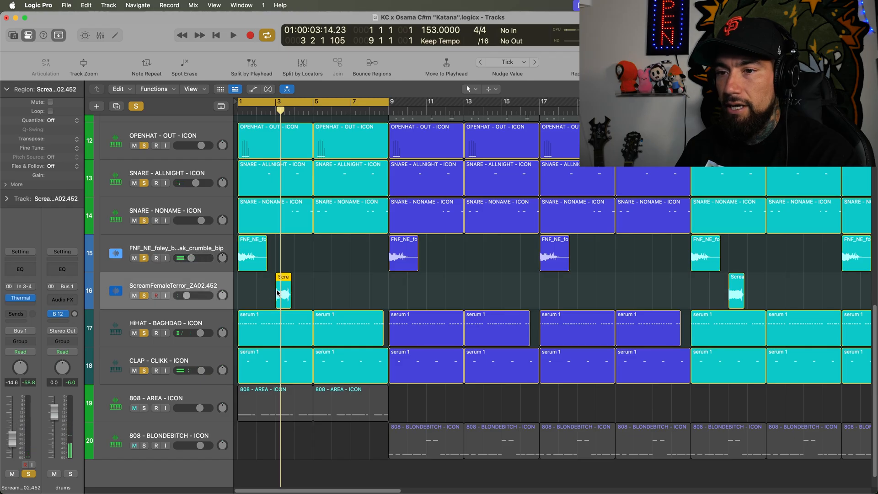
pyautogui.click(22, 297)
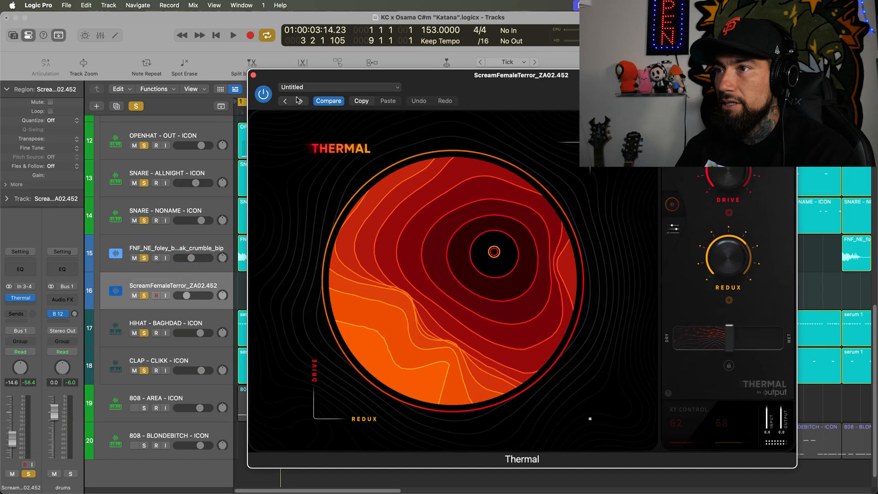
pyautogui.click(253, 75)
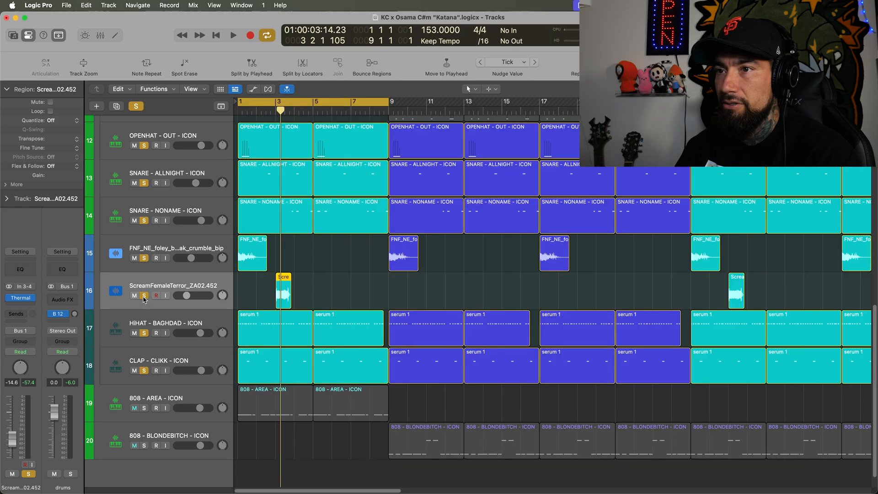
# Step: Clear all solos, audition the ScreamFemaleTerror track alone, and unsolo it
pyautogui.click(138, 107)
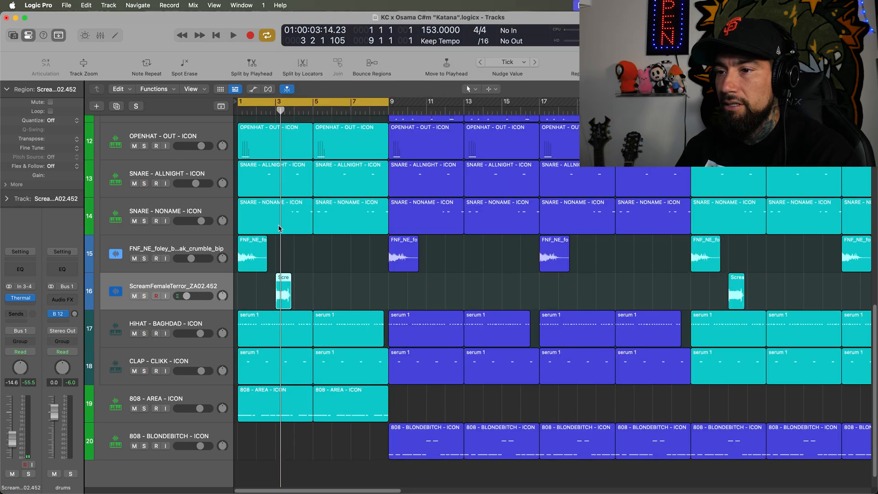
pyautogui.click(145, 297)
pyautogui.press('space')
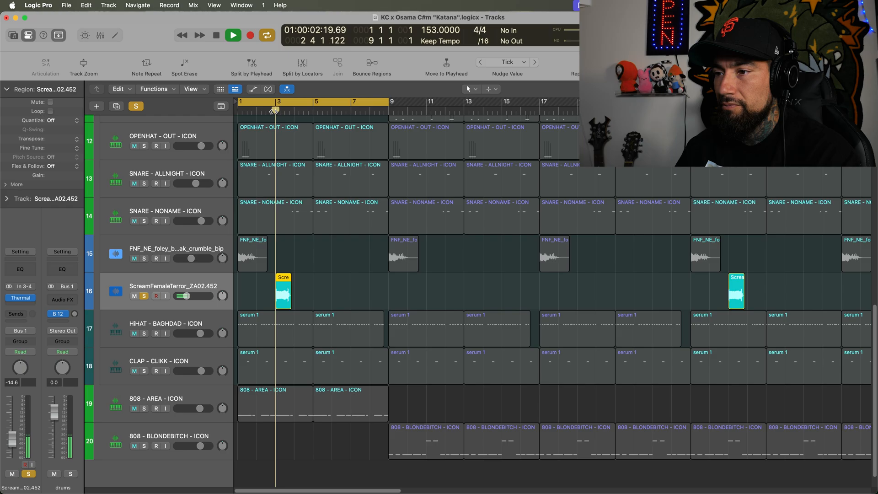
pyautogui.press('space')
pyautogui.click(144, 296)
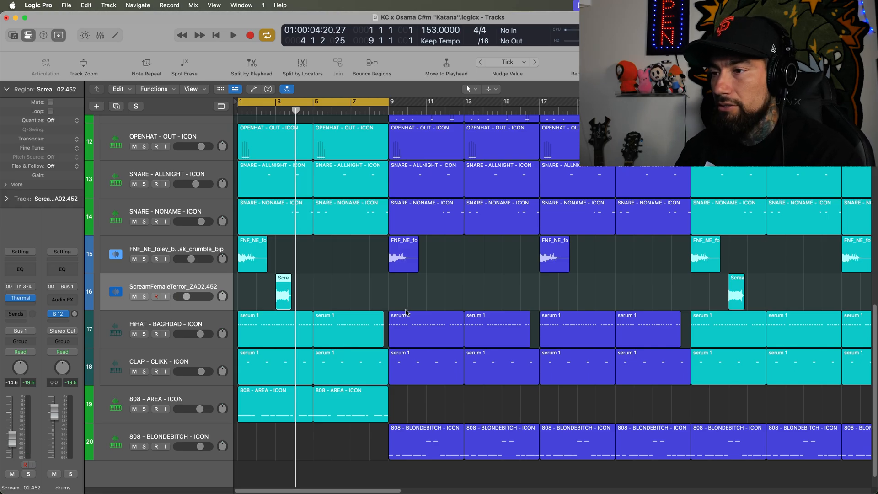
# Step: Play the full beat, solo the drums stack together with the 808 - AREA track, and restart playback from bar 1
pyautogui.press('space')
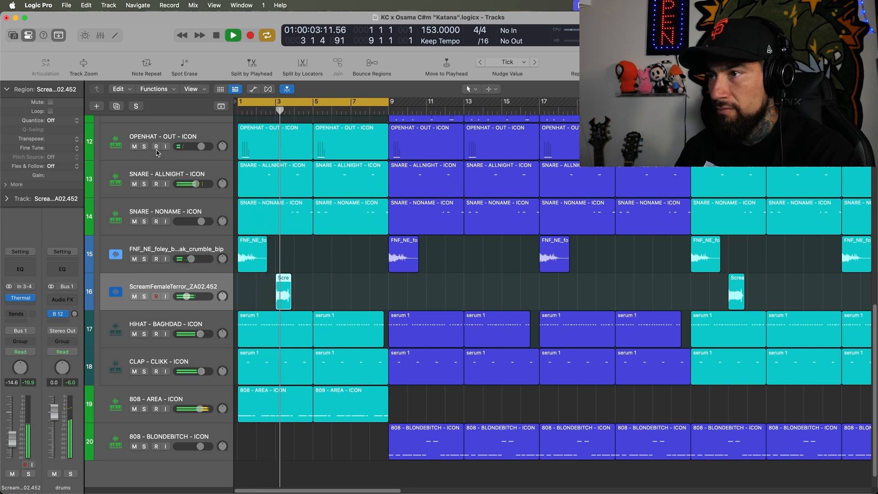
pyautogui.scroll(3, 153, 142)
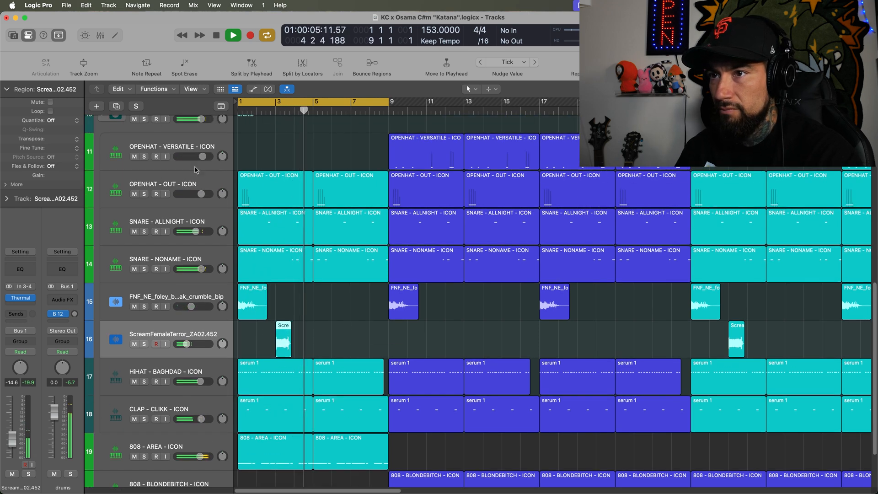
pyautogui.click(144, 119)
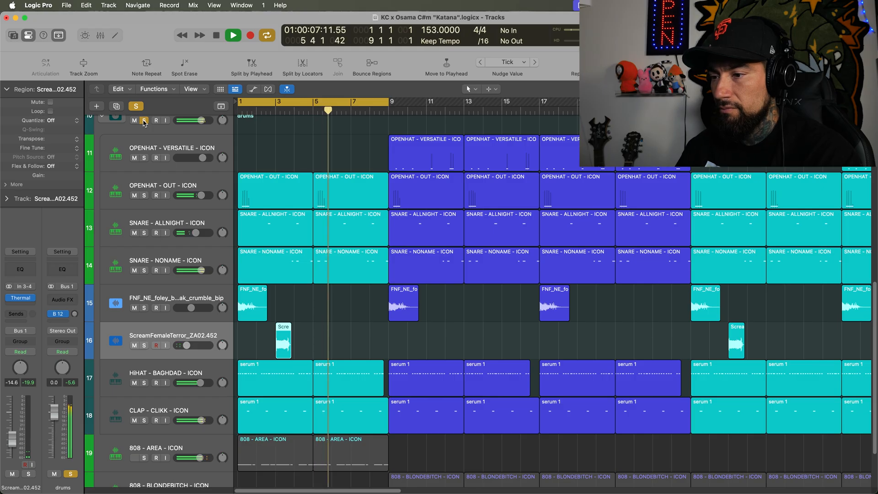
pyautogui.click(144, 457)
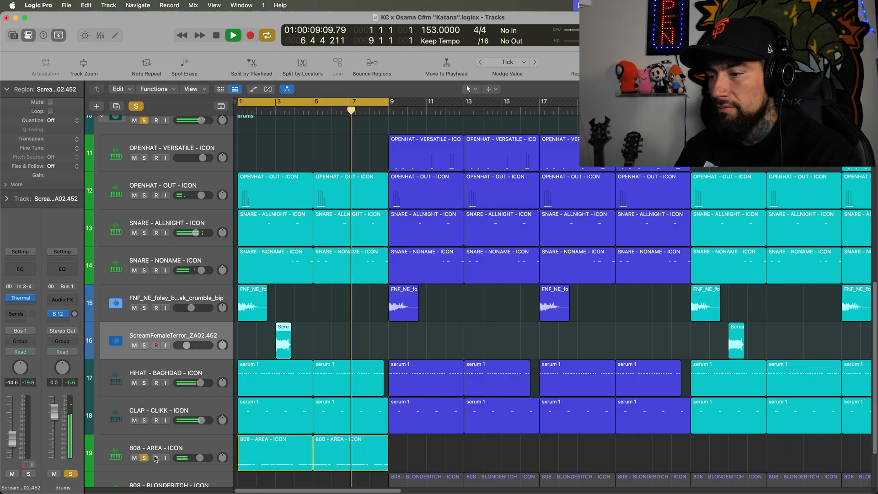
pyautogui.press('Return')
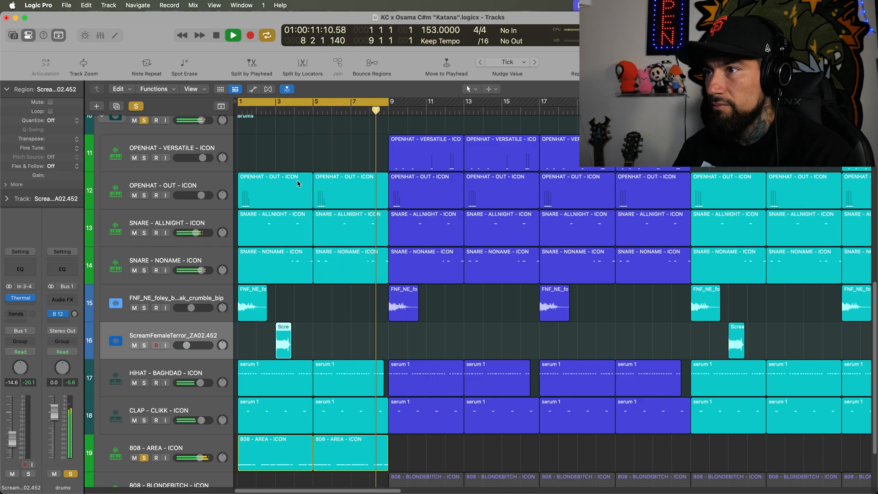
# Step: Stop playback, move the cycle range to bars 9–17, and play the soloed drums from bar 9
pyautogui.press('space')
pyautogui.moveTo(298, 103); pyautogui.dragTo(448, 111)
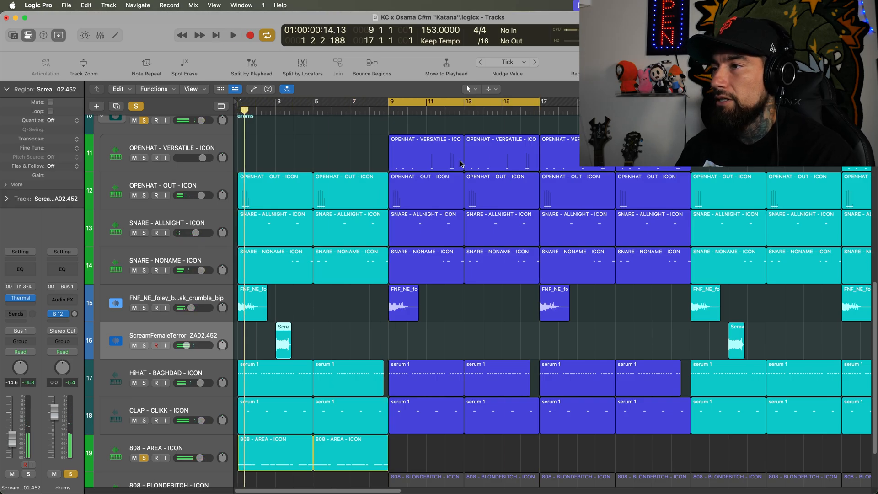
pyautogui.press('space')
# Step: Solo OPENHAT - VERSATILE - ICON within the drums, review its bar 9 region in the piano roll, and unsolo it
pyautogui.doubleClick(420, 165)
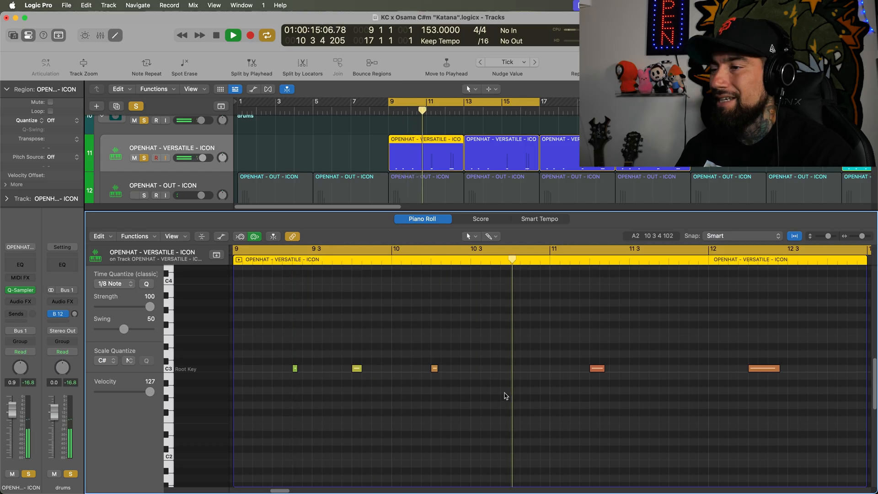
pyautogui.press('space')
pyautogui.press('p')
pyautogui.press('x')
pyautogui.press('x')
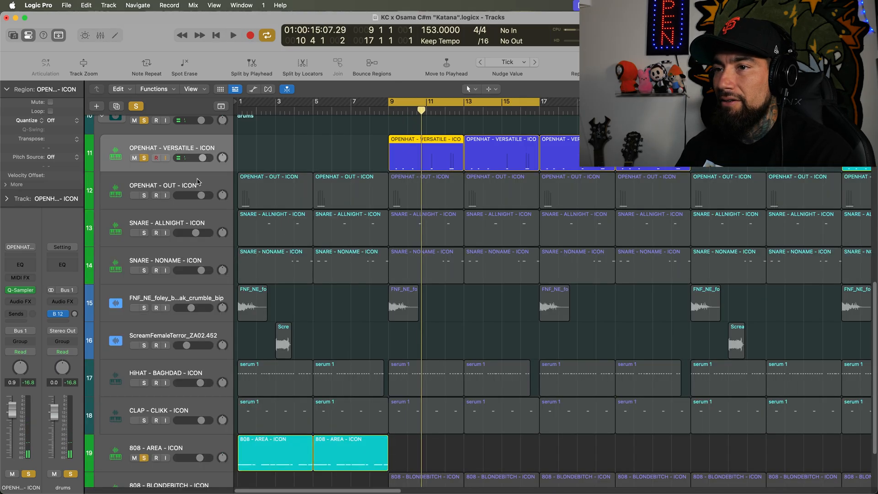
pyautogui.click(144, 158)
# Step: Switch the solo from 808 - AREA to 808 - BLONDEBITCH, play it with the drums, and review its bar 9 region's notes
pyautogui.scroll(-3, 427, 276)
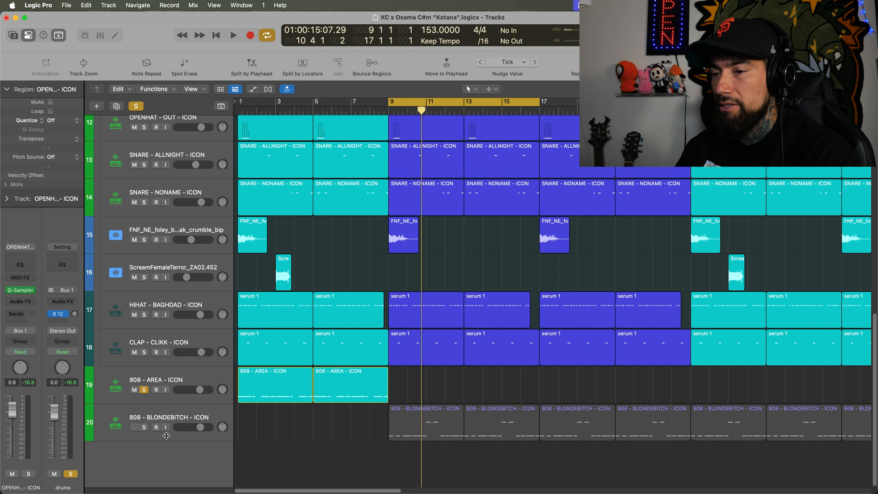
pyautogui.click(145, 428)
pyautogui.click(143, 392)
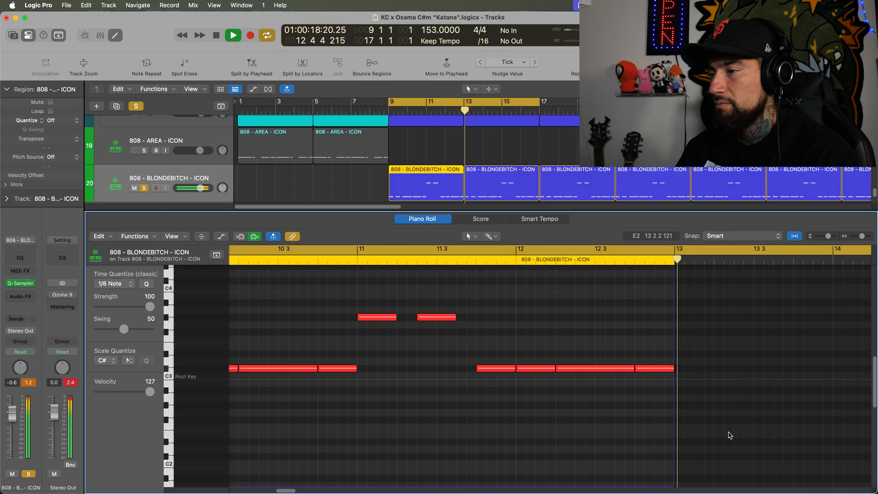
pyautogui.press('space')
pyautogui.press('e')
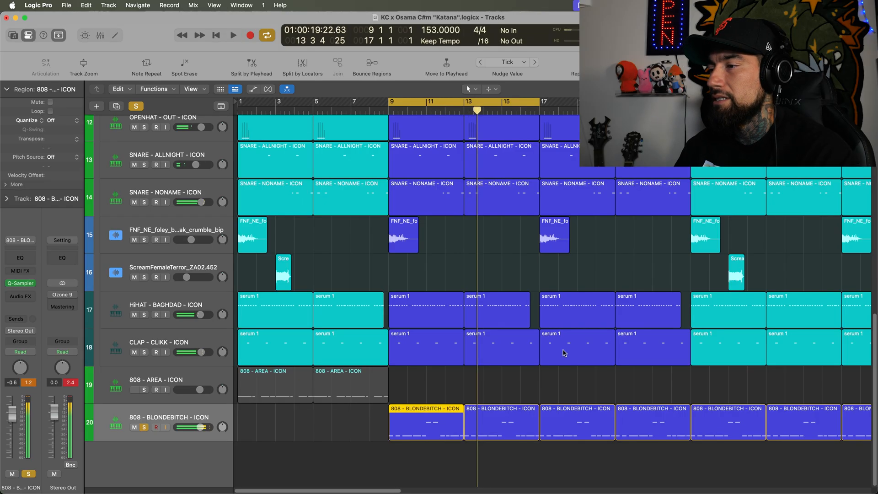
pyautogui.scroll(1, 554, 340)
pyautogui.scroll(3, 546, 328)
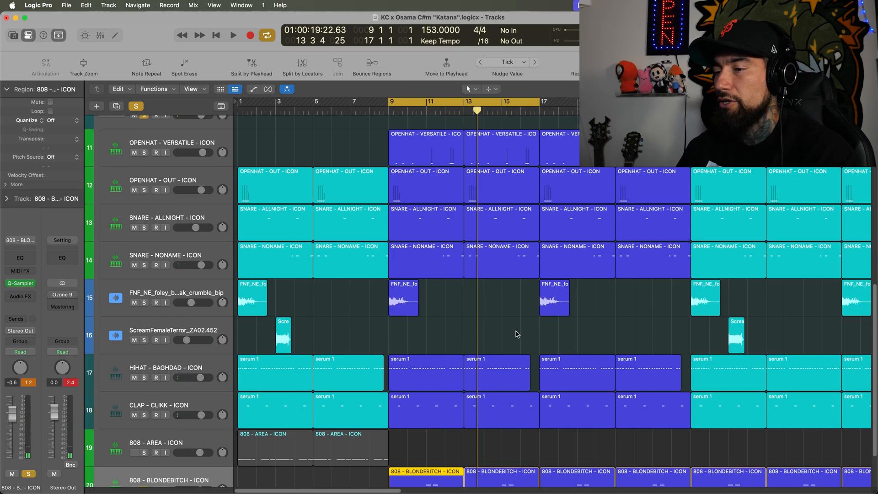
pyautogui.scroll(-3, 366, 440)
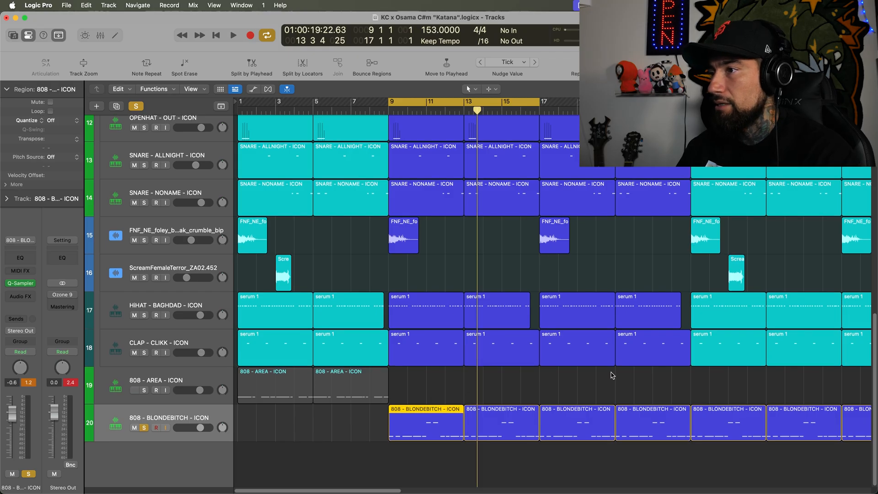
pyautogui.scroll(8, 612, 375)
pyautogui.scroll(-7, 612, 375)
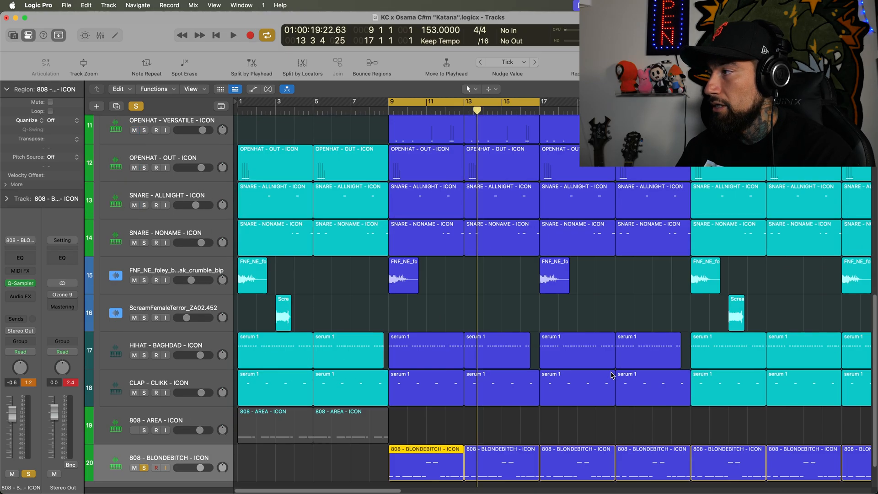
# Step: Clear all solos and play the full beat with every layer over the bars 9–17 cycle
pyautogui.press('super+Left')
pyautogui.scroll(9, 609, 187)
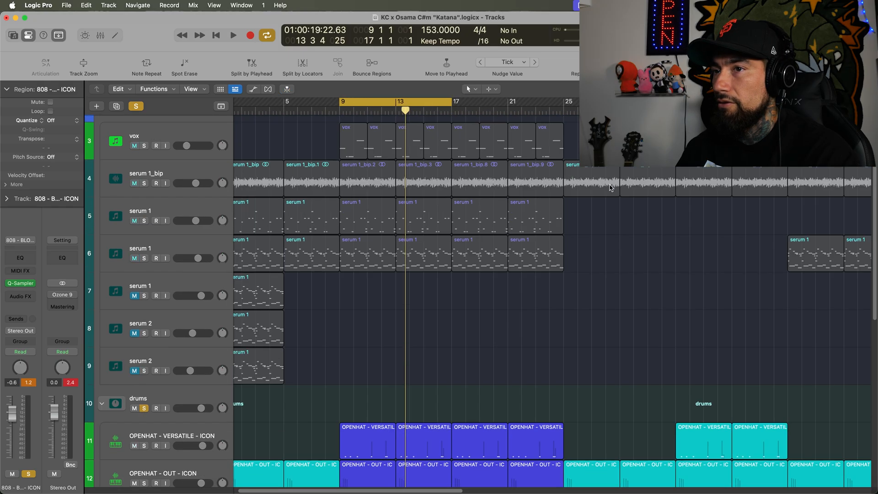
pyautogui.click(135, 106)
pyautogui.scroll(2, 340, 137)
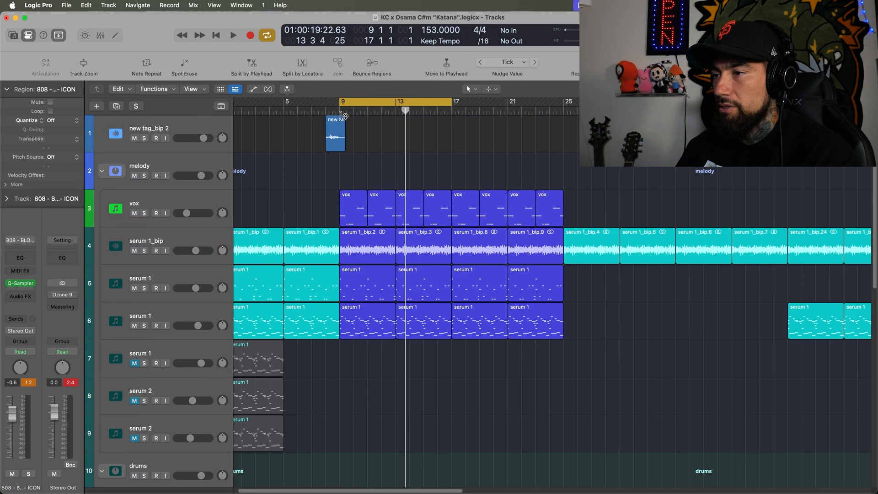
pyautogui.press('space')
pyautogui.scroll(-1, 603, 329)
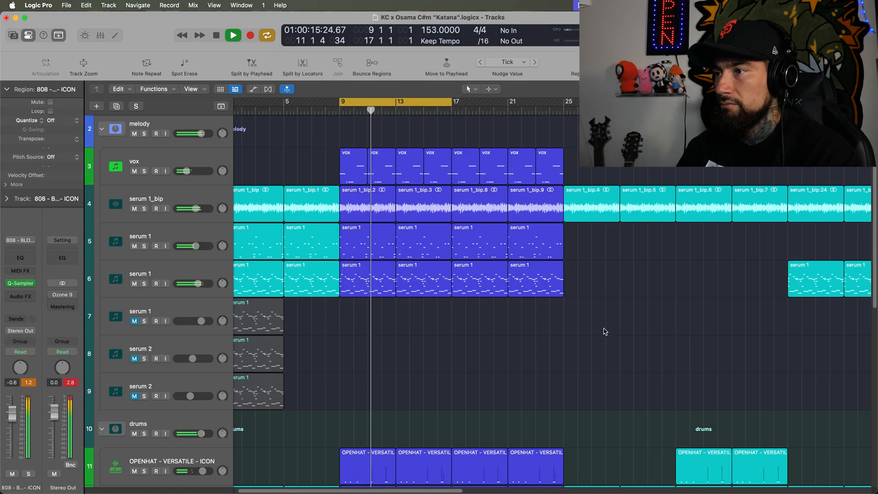
pyautogui.scroll(-1, 605, 331)
pyautogui.scroll(1, 604, 331)
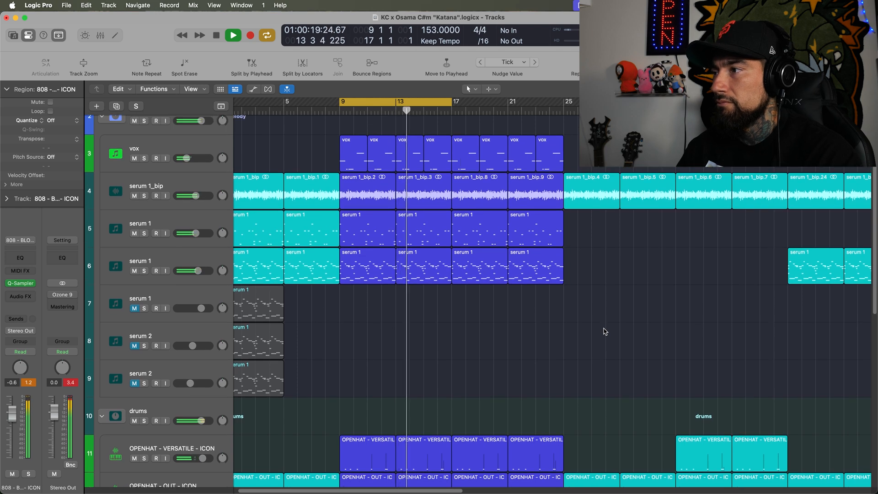
pyautogui.scroll(1, 605, 331)
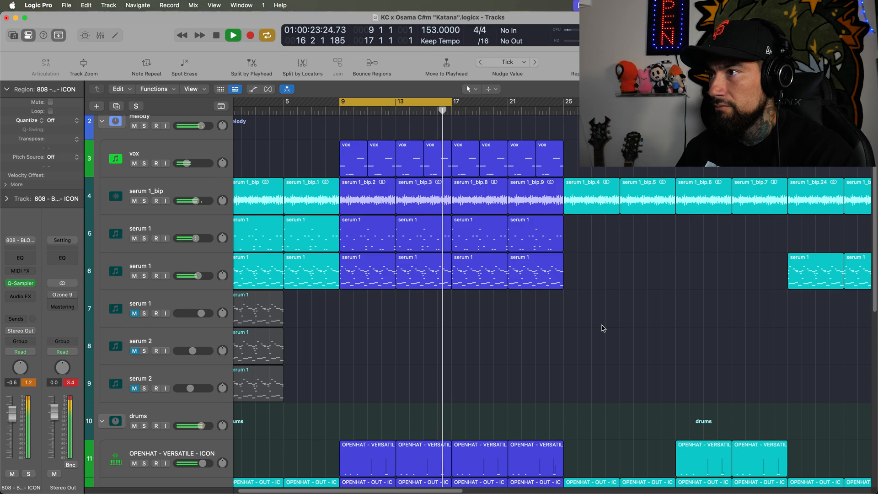
pyautogui.press('space')
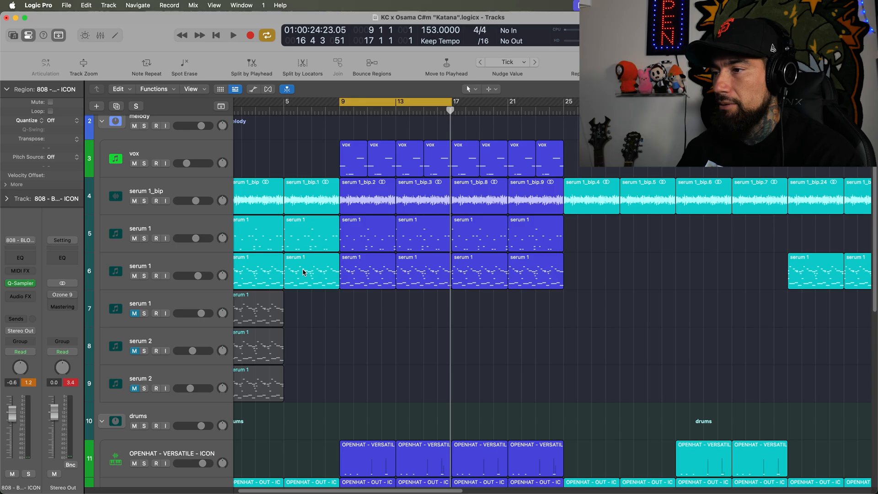
# Step: Examine the notes of track 6's serum 1 region at bar 9 and the waveform of the serum 1_bip.2 region on track 4
pyautogui.doubleClick(370, 286)
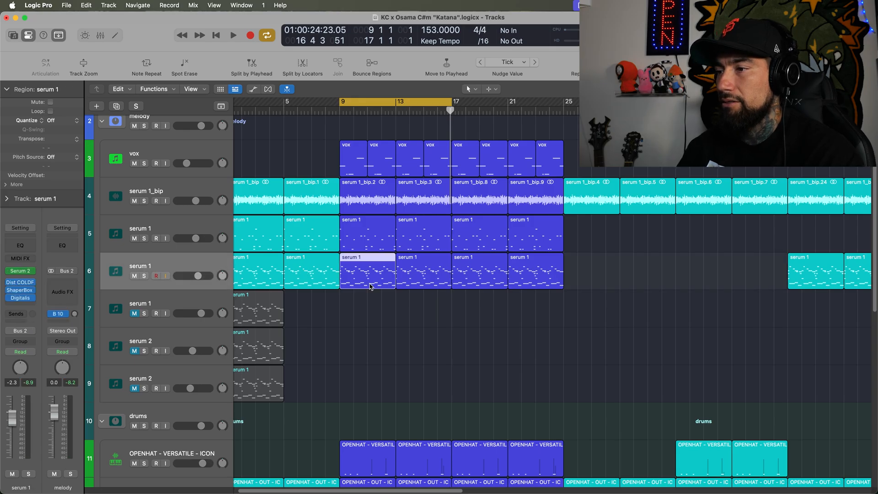
pyautogui.click(468, 368)
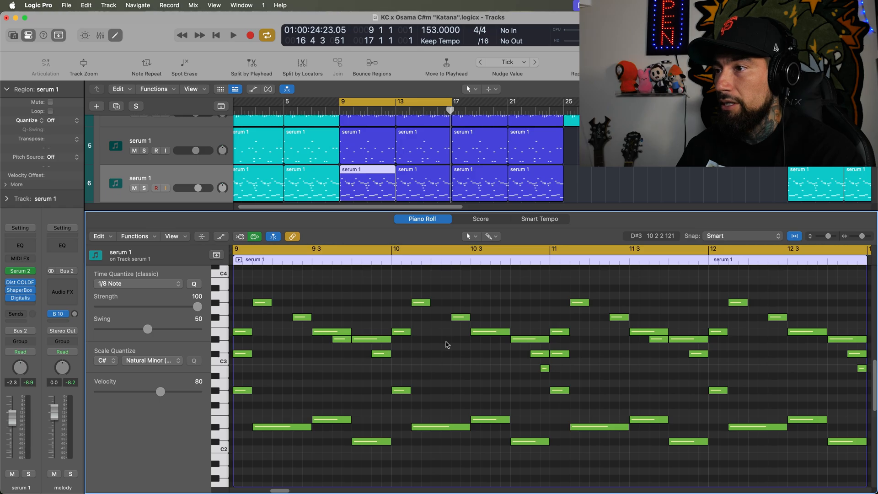
pyautogui.press('e')
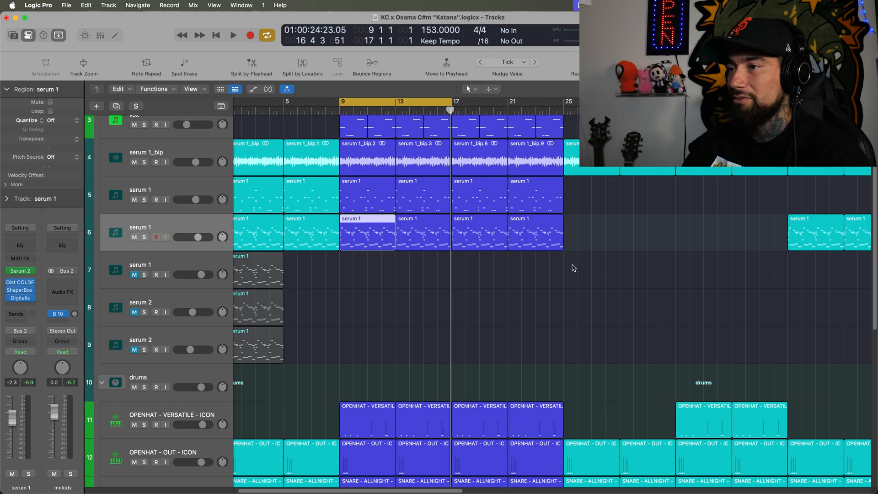
pyautogui.scroll(3, 573, 268)
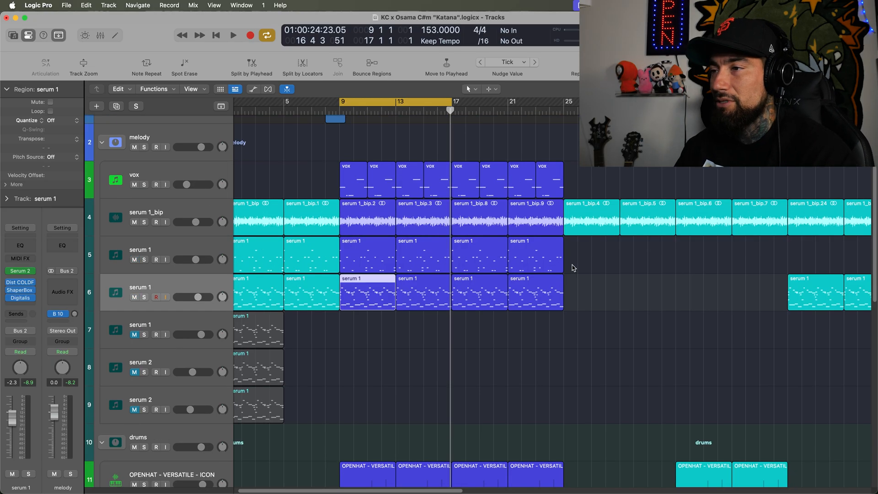
pyautogui.doubleClick(362, 218)
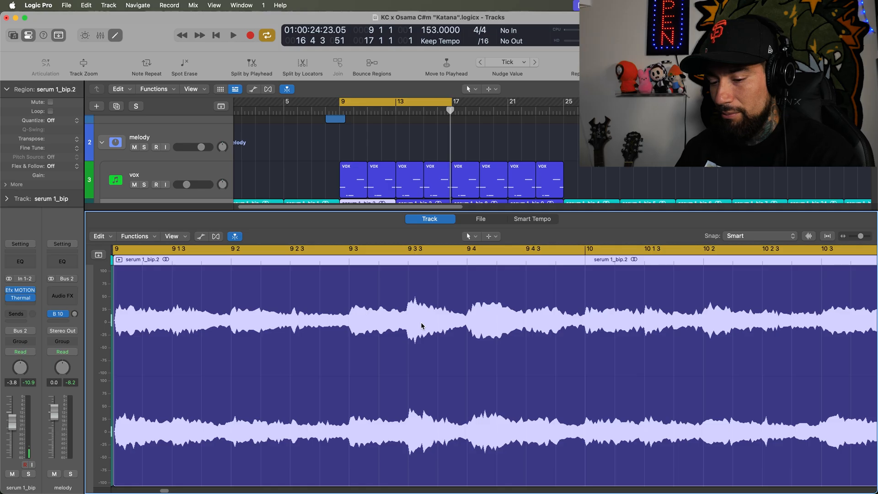
pyautogui.press('e')
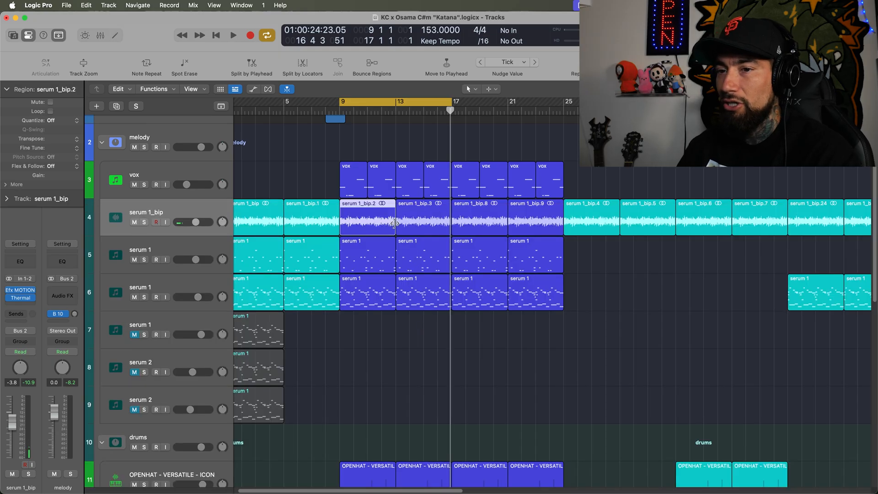
pyautogui.scroll(-10, 420, 346)
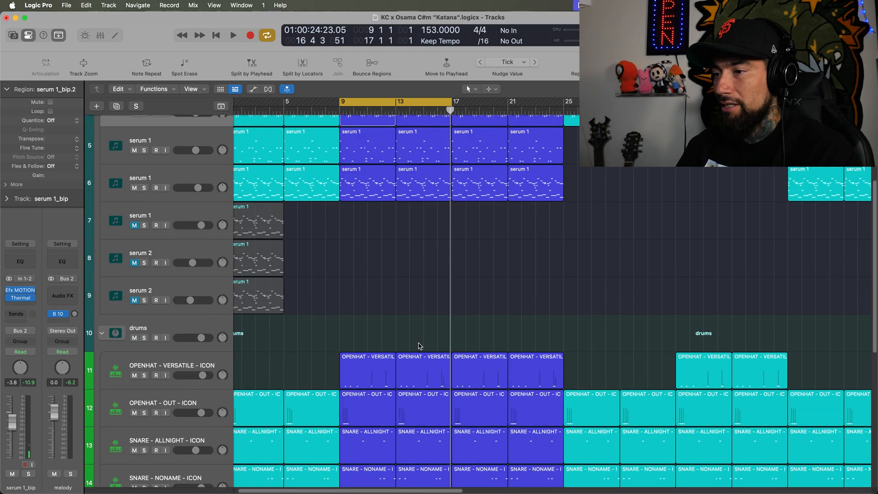
pyautogui.scroll(-3, 390, 281)
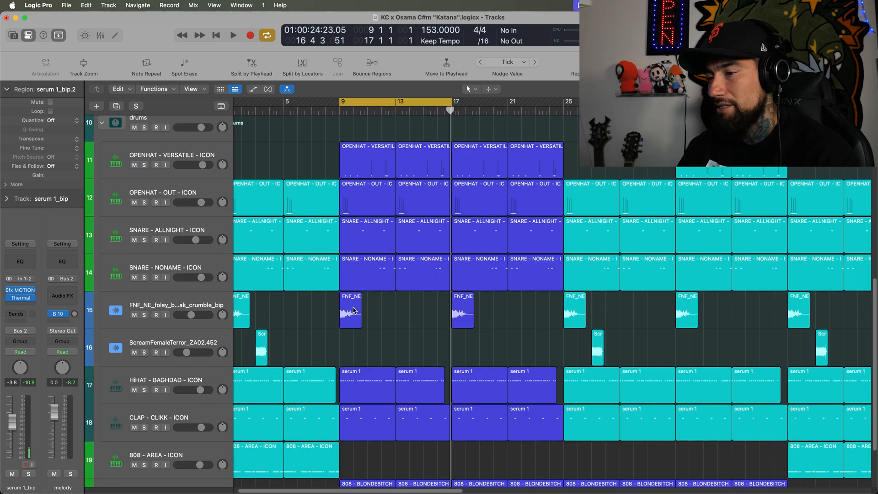
pyautogui.scroll(-3, 420, 323)
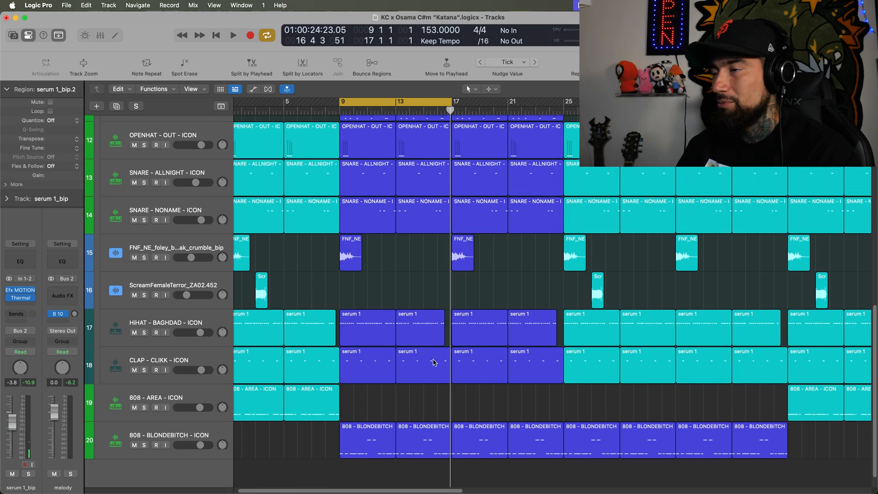
pyautogui.scroll(15, 433, 363)
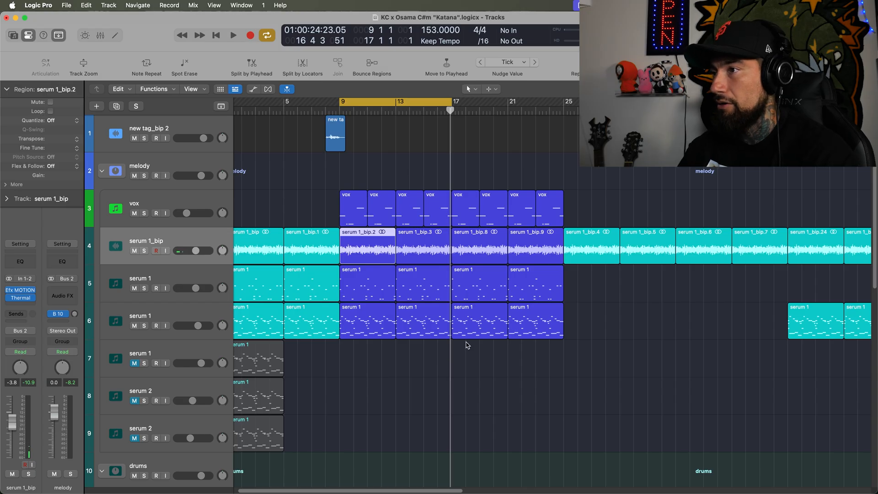
# Step: Turn off the bars 9–17 cycle and look over track 6's bar 9 serum 1 notes in the piano roll again
pyautogui.click(411, 102)
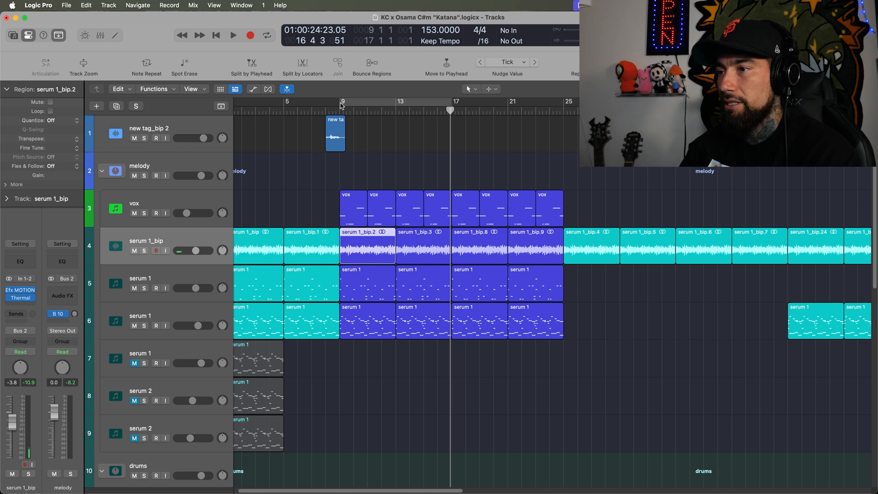
pyautogui.doubleClick(380, 318)
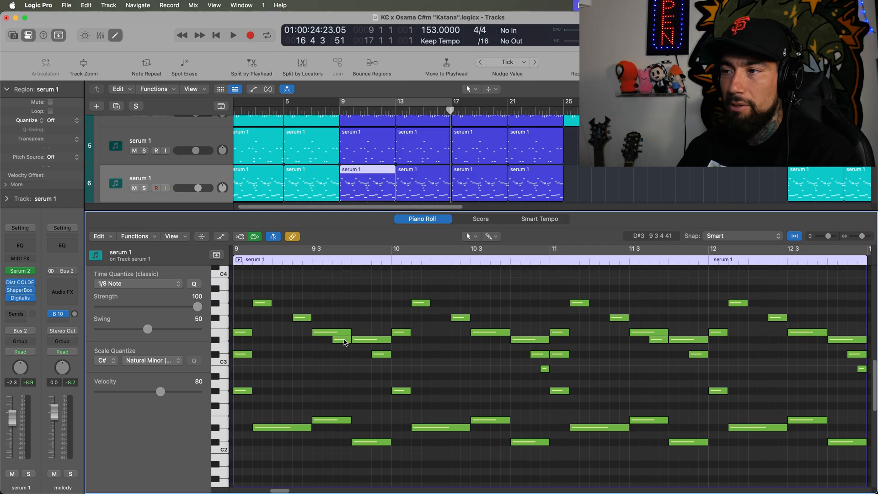
pyautogui.press('e')
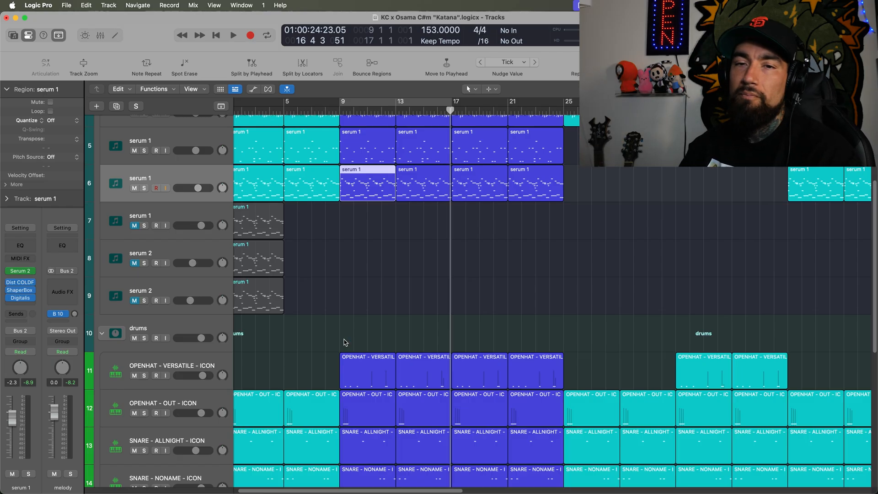